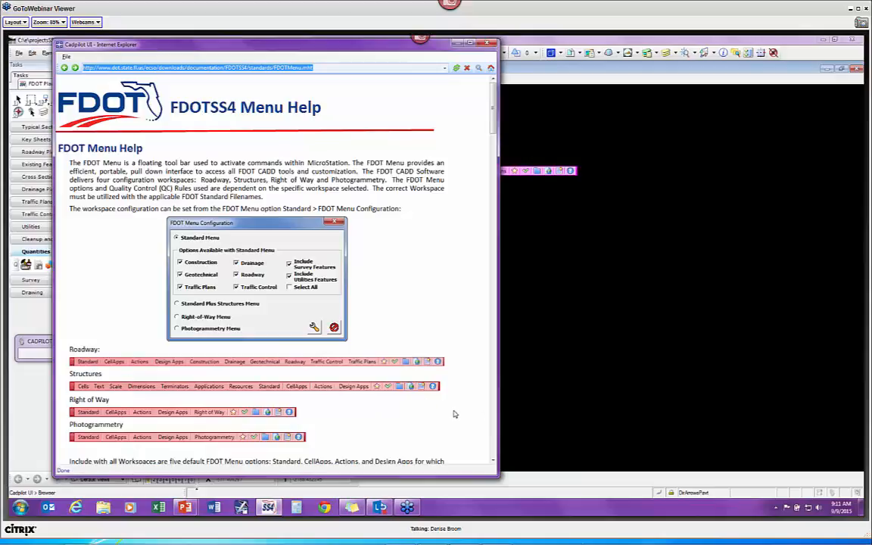
Step: Scroll past the Plot Scale, QC Quick, Command List, Open Browser and Sheet Navigator sections to FDOT Help Files
scroll(454, 414, "down", 2)
scroll(454, 414, "down", 5)
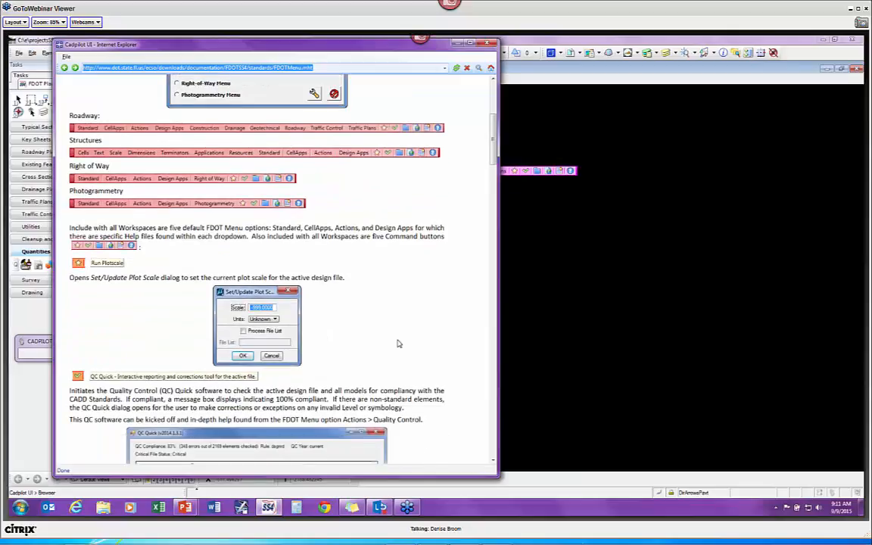
scroll(398, 344, "up", 2)
scroll(398, 344, "down", 2)
scroll(85, 376, "down", 8)
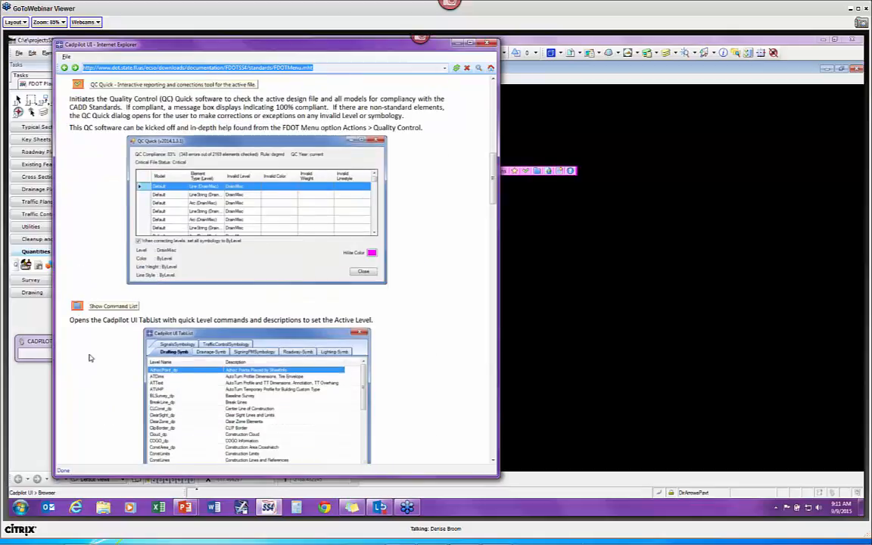
scroll(89, 357, "down", 3)
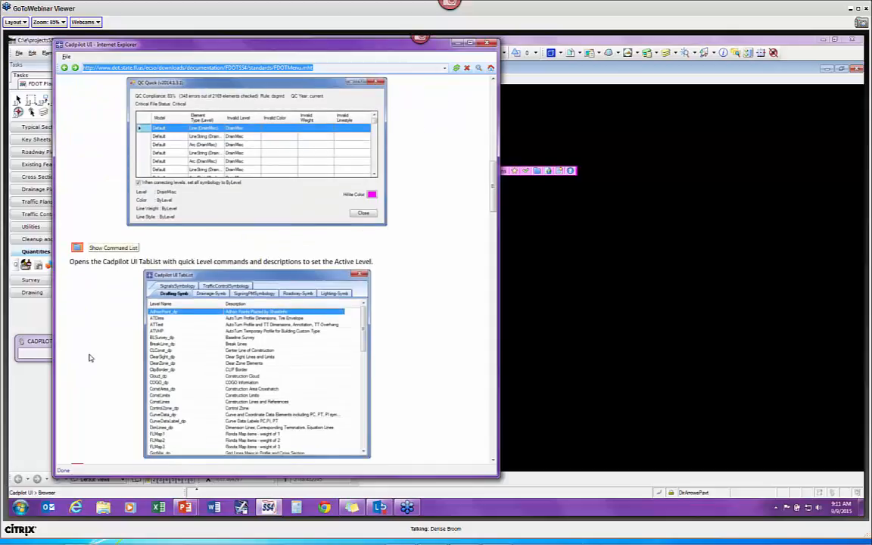
scroll(89, 357, "down", 1)
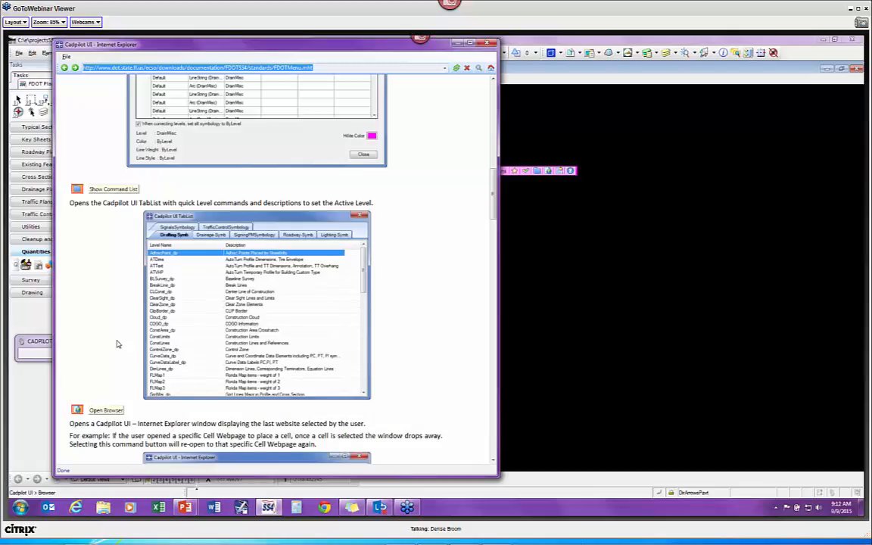
scroll(117, 345, "down", 4)
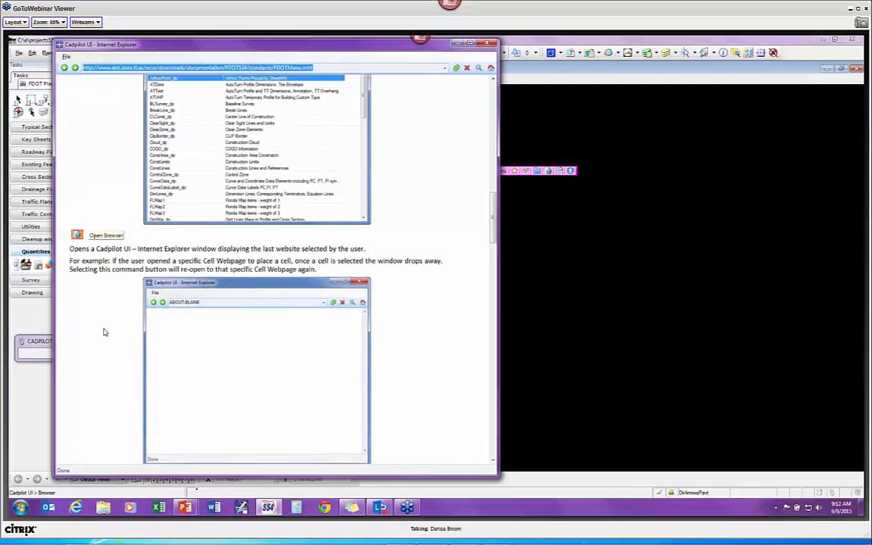
scroll(104, 331, "down", 3)
scroll(99, 325, "down", 1)
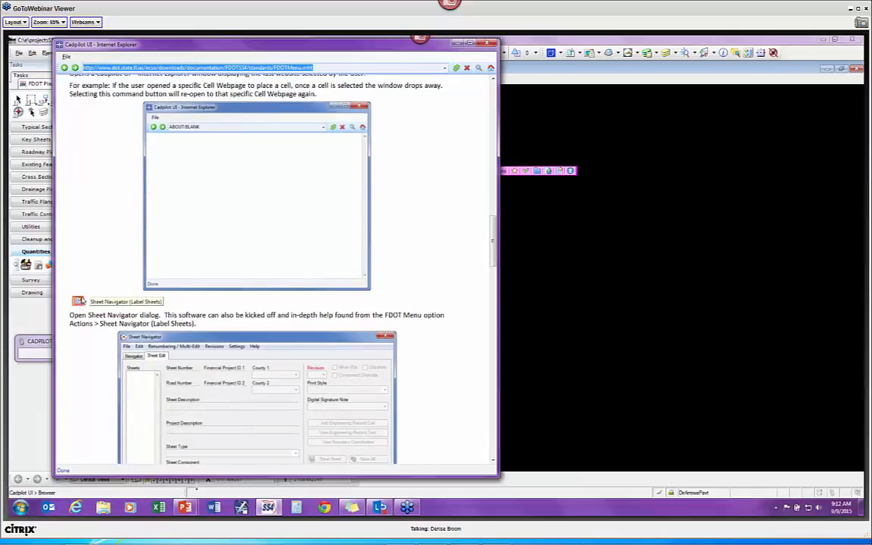
scroll(83, 348, "down", 1)
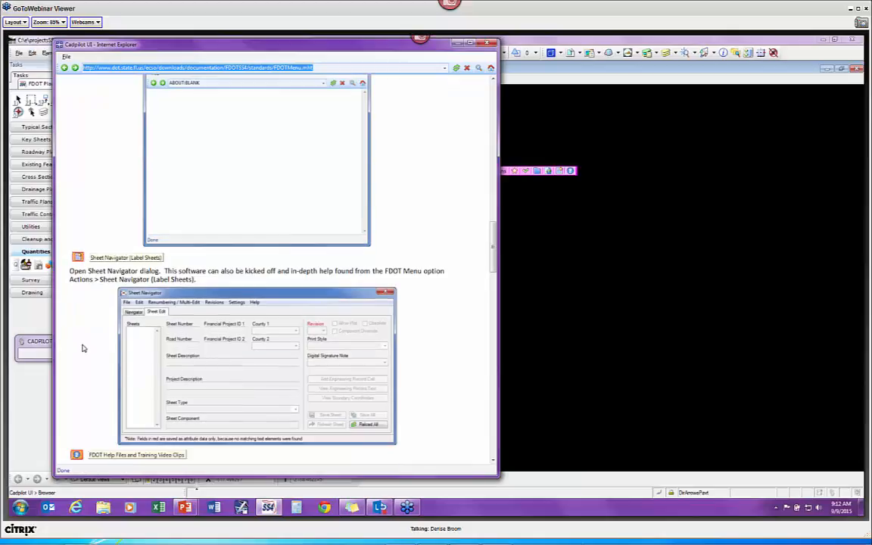
scroll(94, 327, "down", 1)
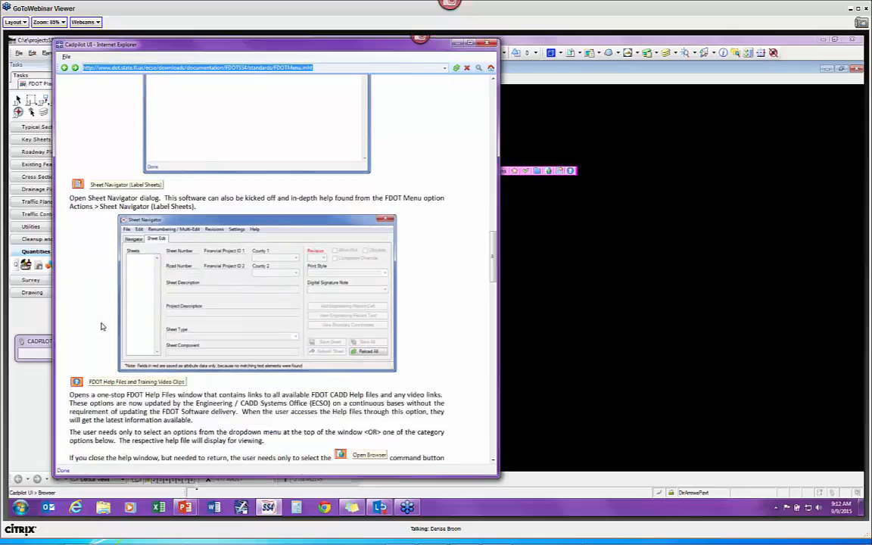
scroll(102, 326, "down", 1)
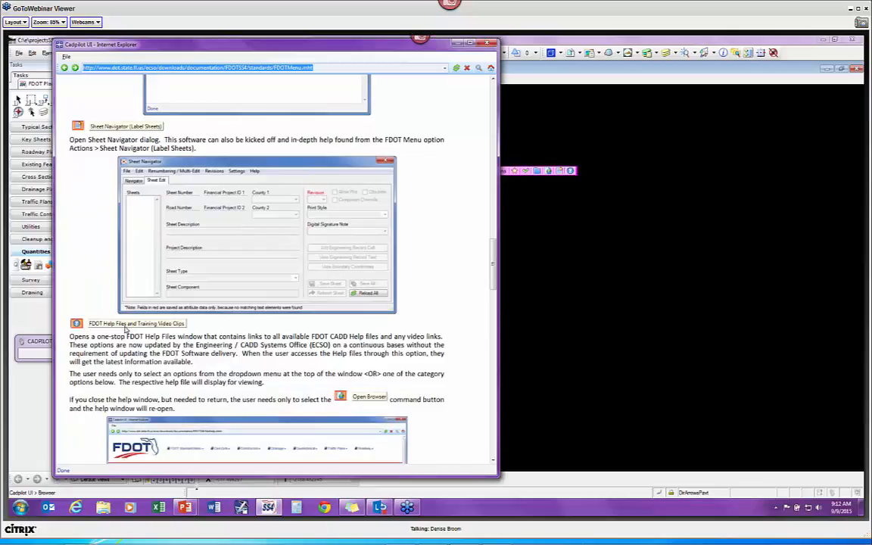
scroll(113, 320, "down", 1)
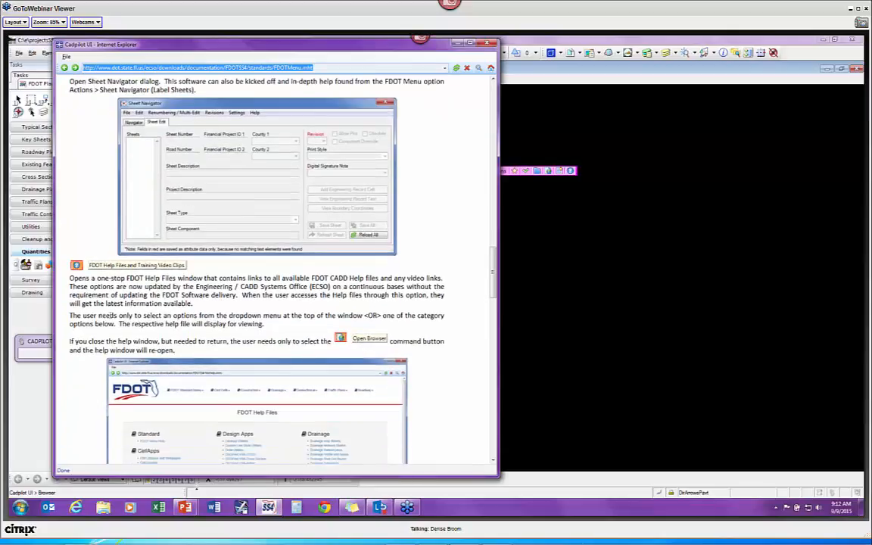
scroll(111, 314, "down", 1)
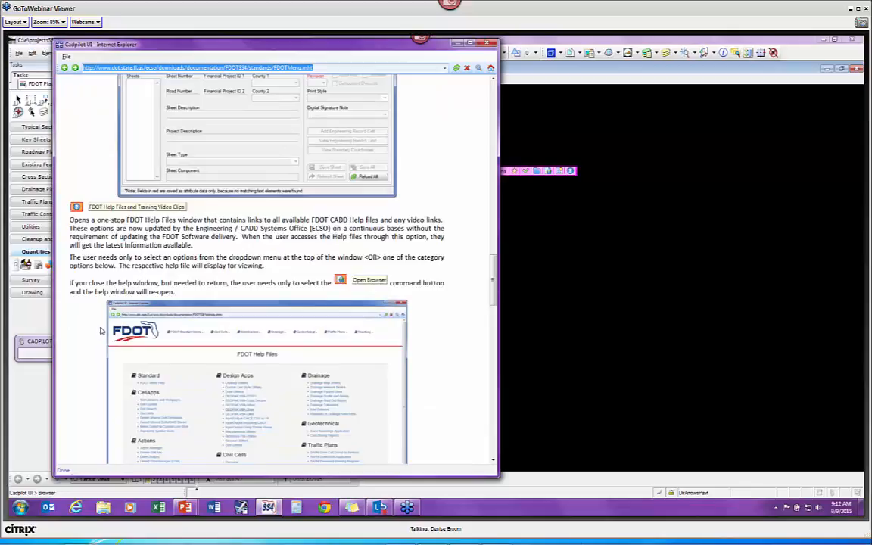
scroll(101, 331, "down", 1)
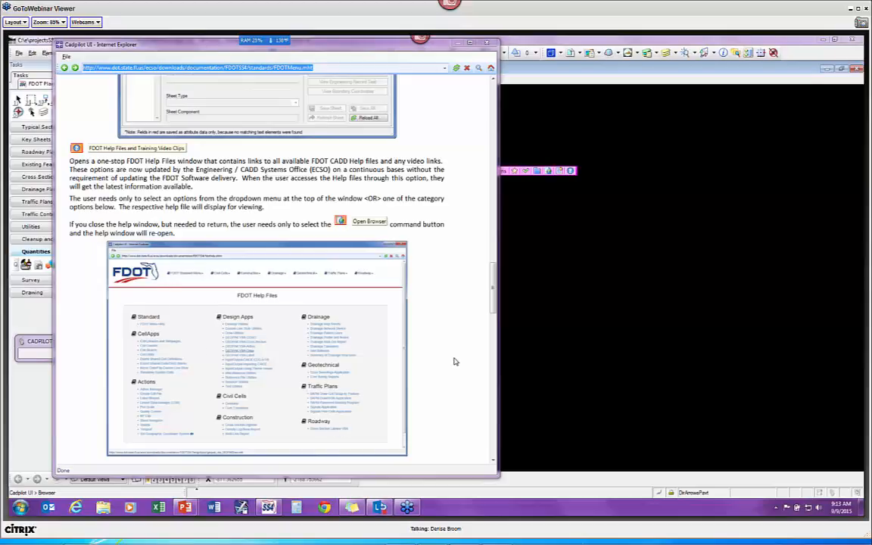
Step: Close the Cadpilot help window and check the toolbar's settings menu and Standard links list
left_click(486, 43)
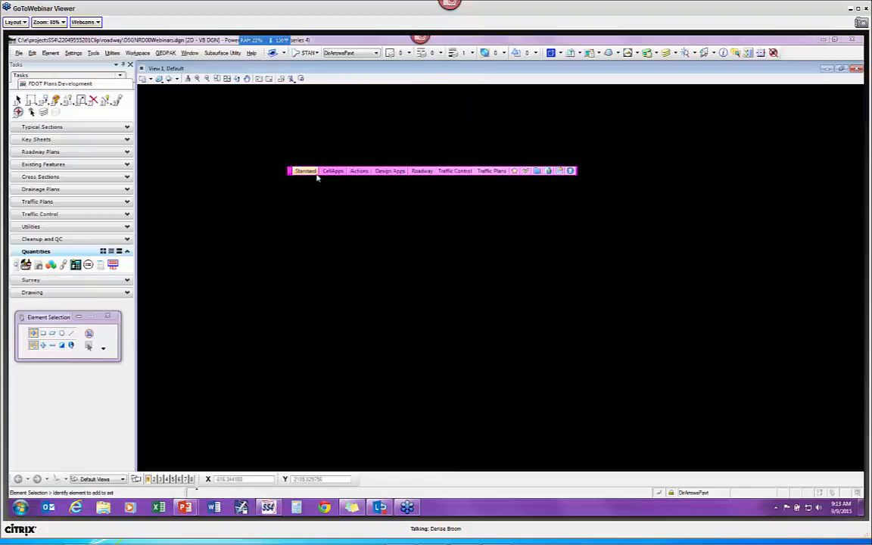
right_click(310, 174)
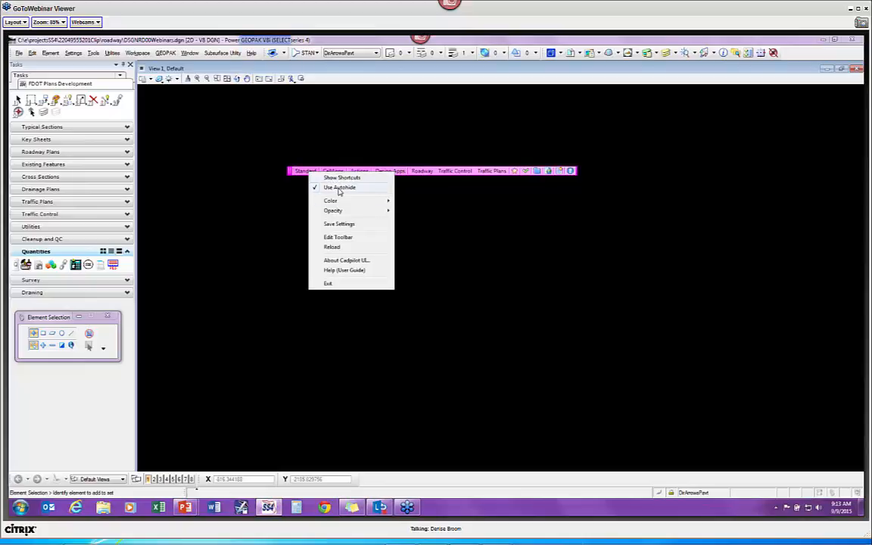
left_click(309, 175)
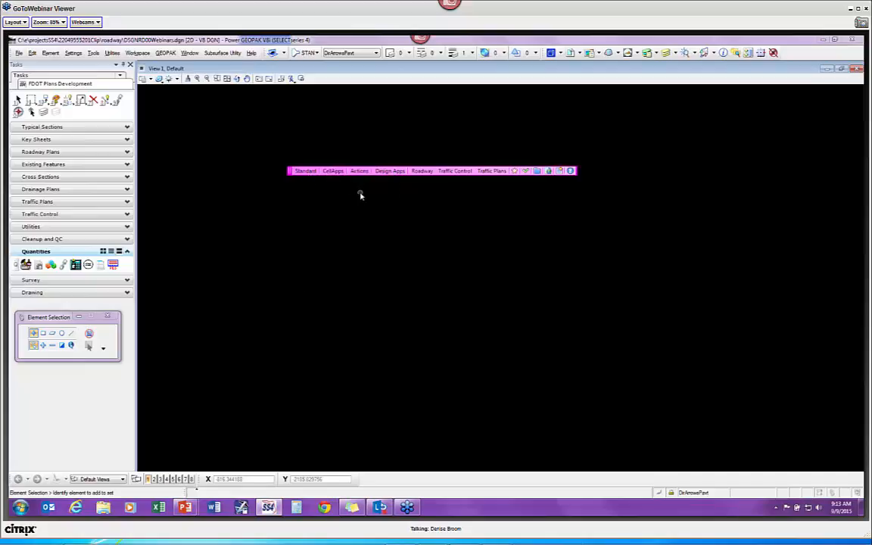
left_click(306, 171)
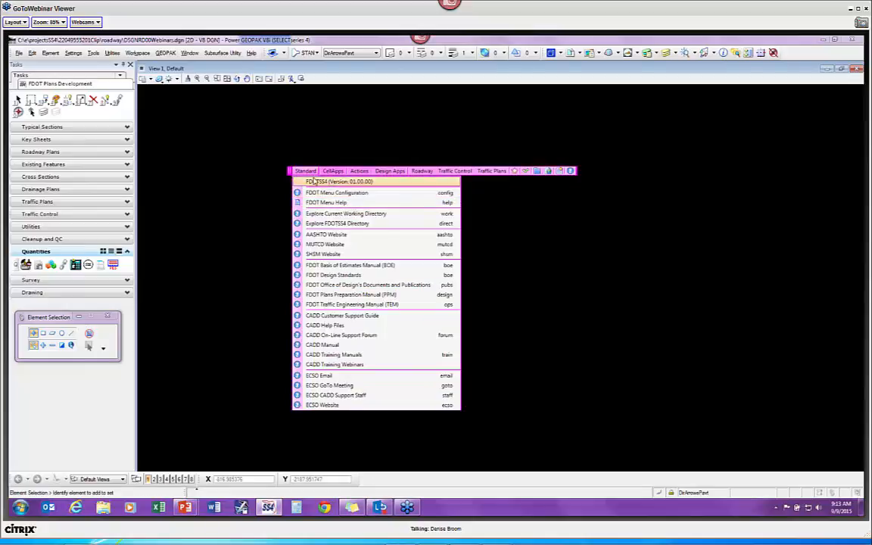
Step: Bring up the FDOT Menu toolbar's settings menu and show its Color submenu
right_click(306, 174)
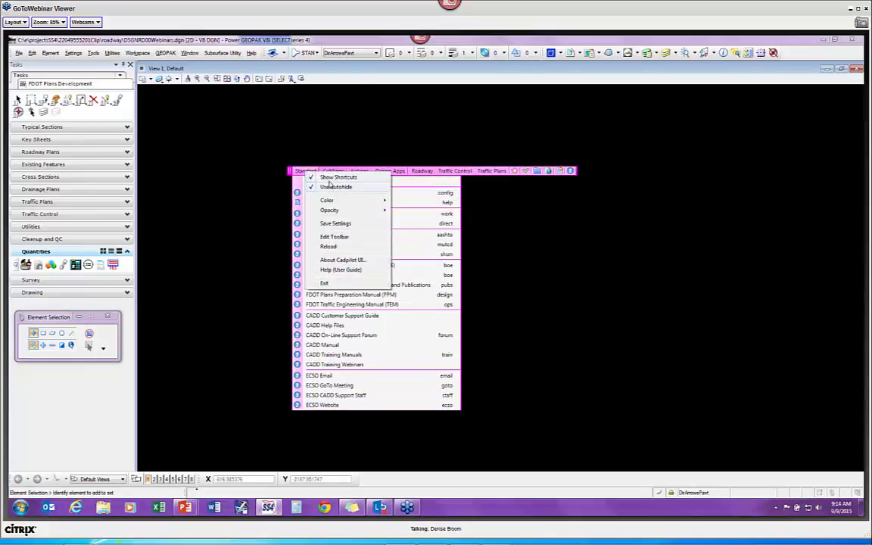
key("Escape")
right_click(310, 176)
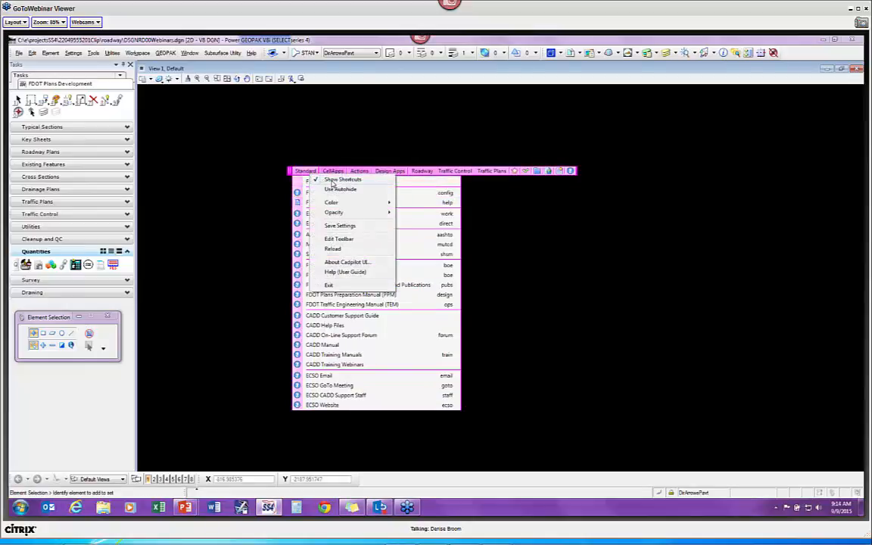
key("Escape")
right_click(307, 175)
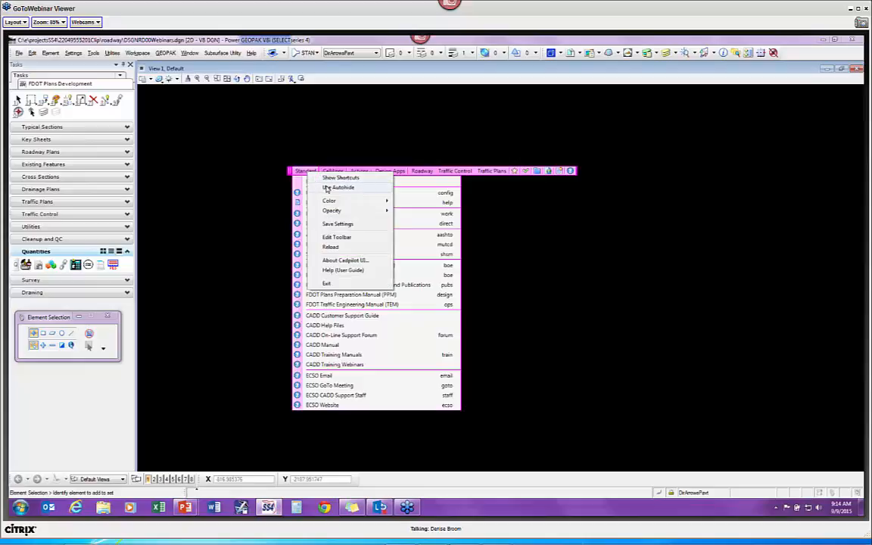
mouse_move(331, 202)
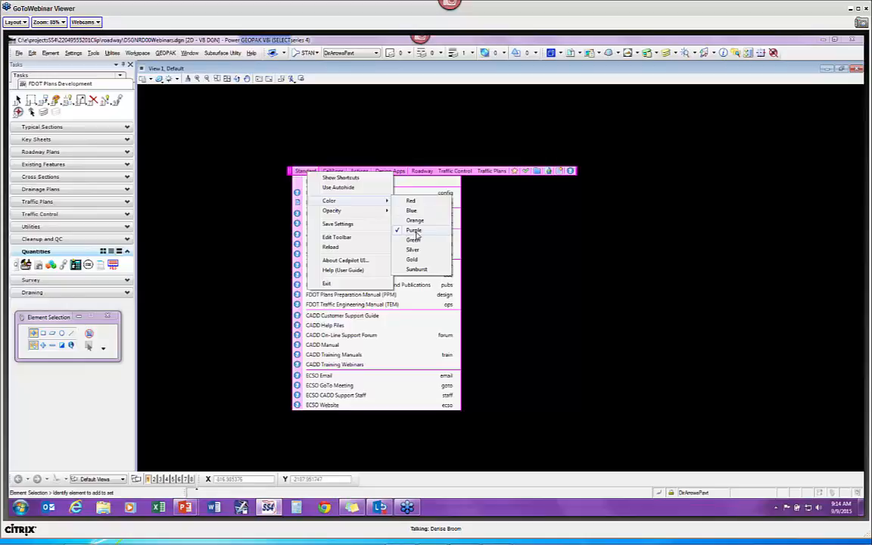
Step: Try the blue and green toolbar colours, then settle on Purple
left_click(413, 212)
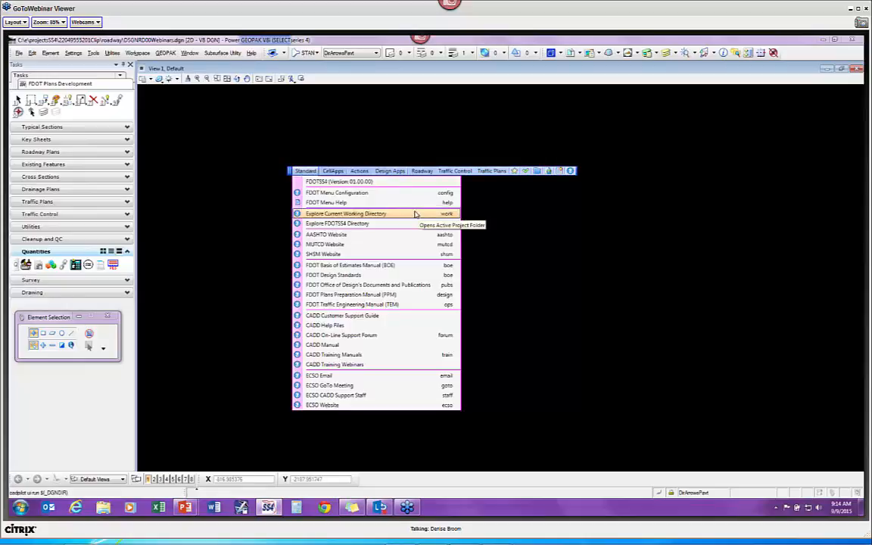
right_click(308, 173)
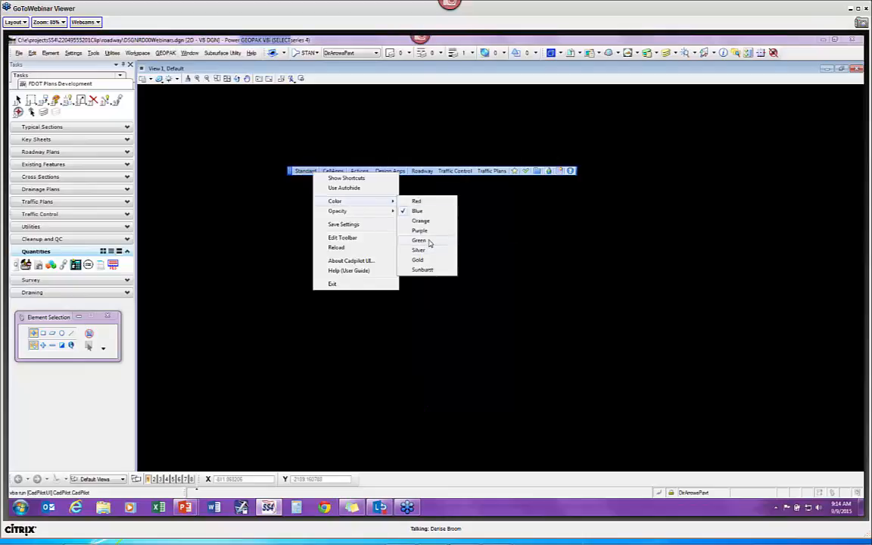
left_click(420, 240)
right_click(308, 174)
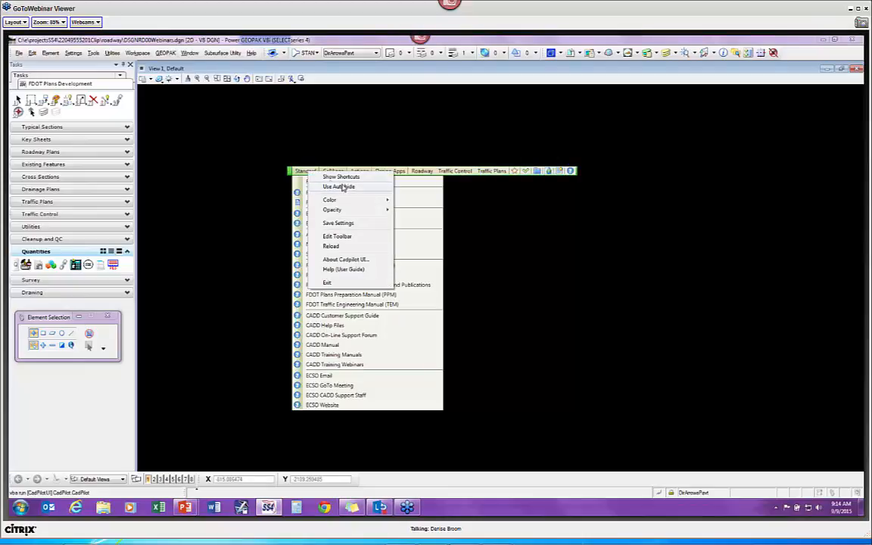
mouse_move(360, 201)
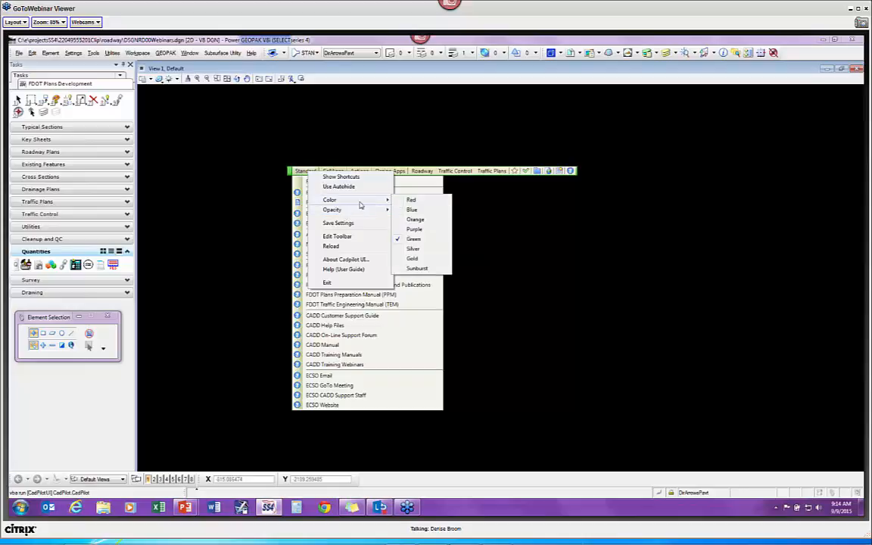
left_click(414, 229)
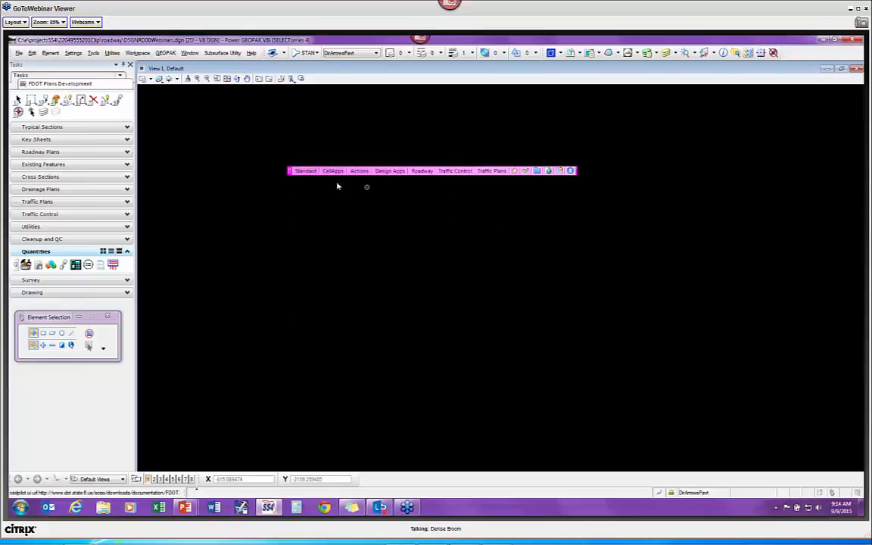
Step: Drag the FDOT Menu toolbar by its left grip to a new spot in the view
right_click(308, 174)
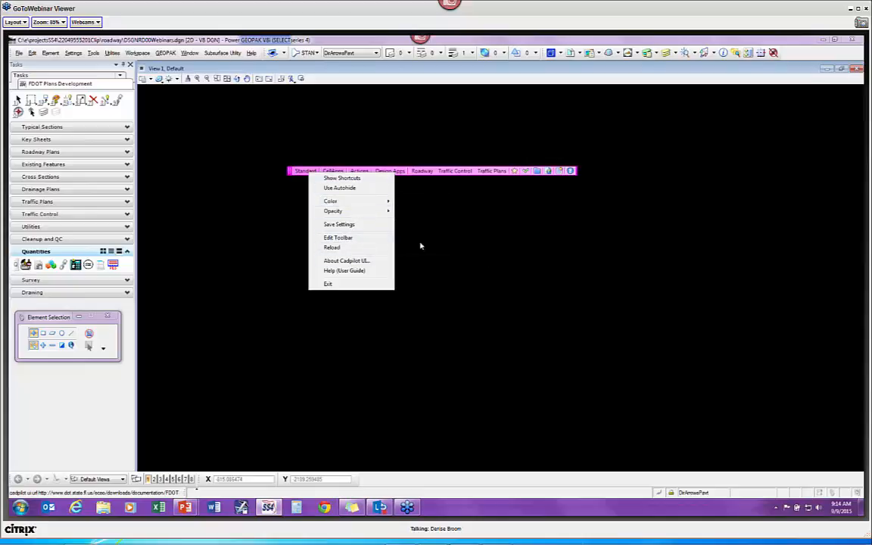
left_click(292, 171)
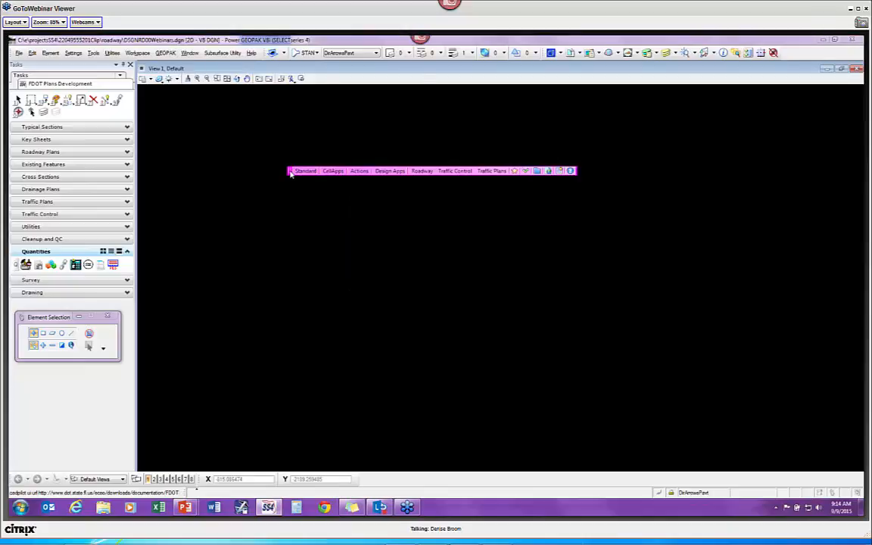
left_click_drag(293, 171, 260, 183)
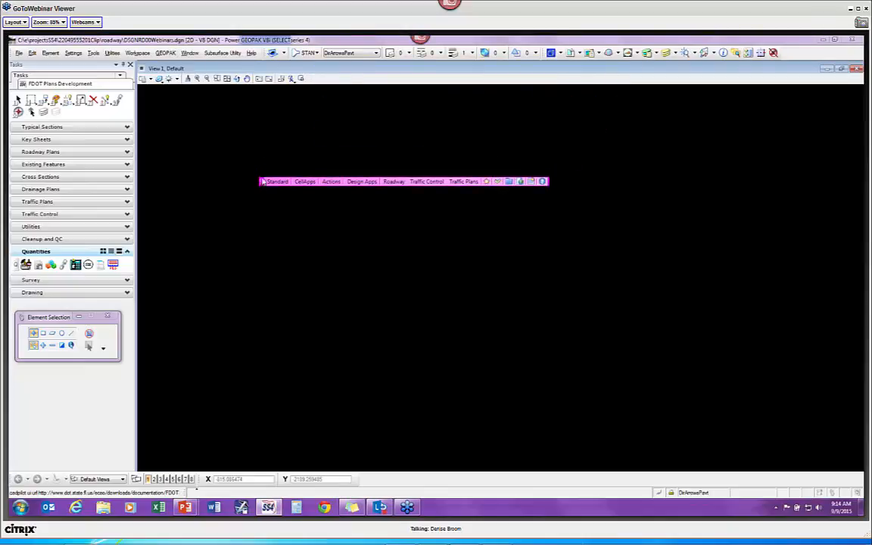
Step: Set the FDOT Menu toolbar's opacity to 50%
right_click(283, 184)
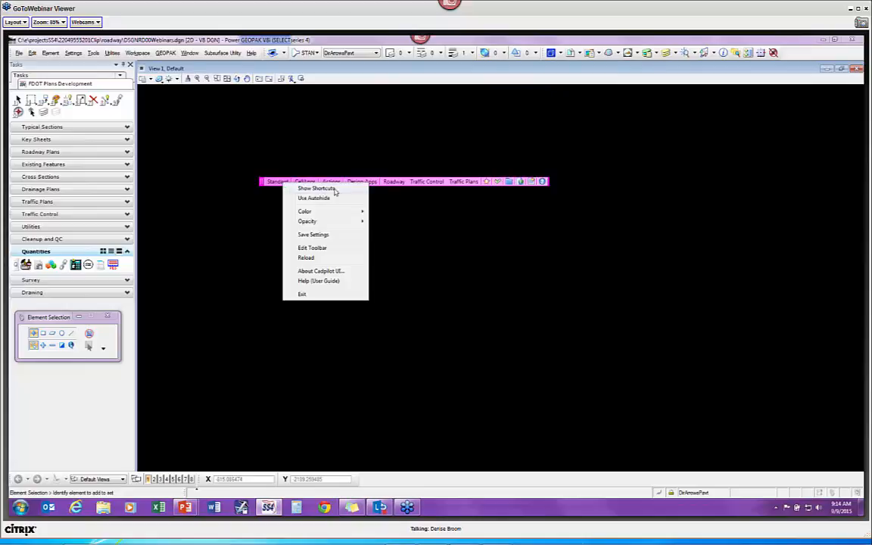
mouse_move(339, 222)
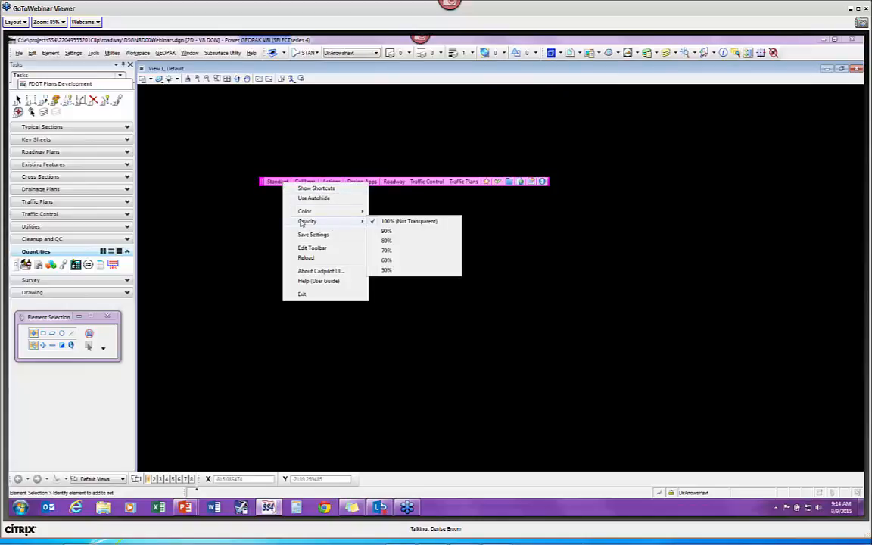
left_click(394, 270)
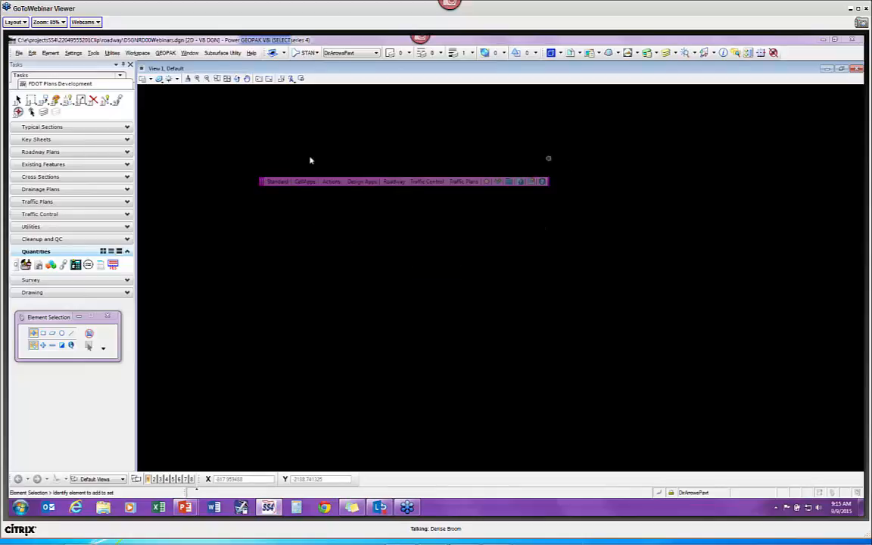
Step: Restore 100% (Not Transparent) opacity and save the toolbar settings
right_click(283, 185)
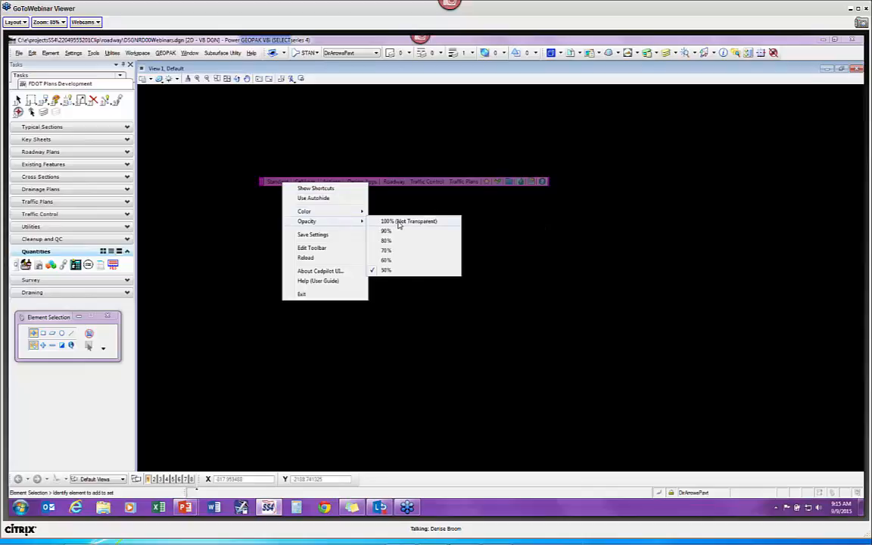
left_click(397, 222)
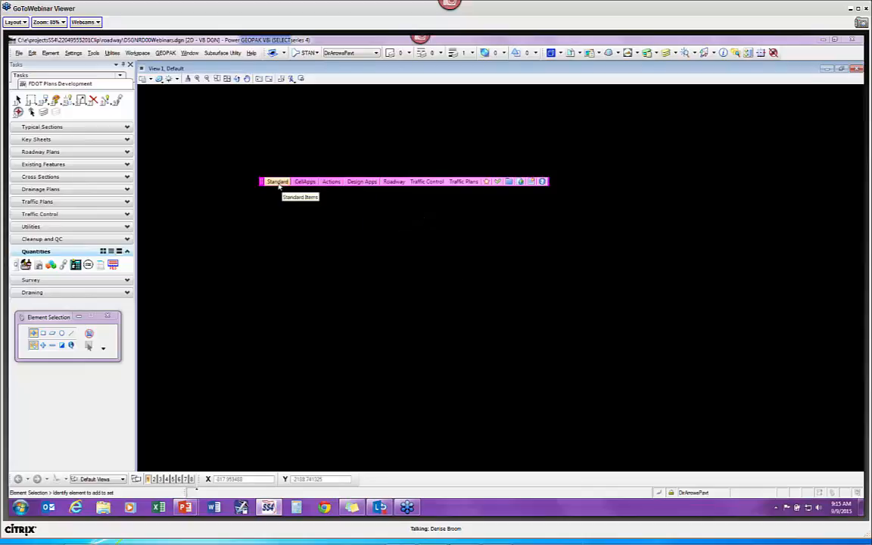
right_click(280, 186)
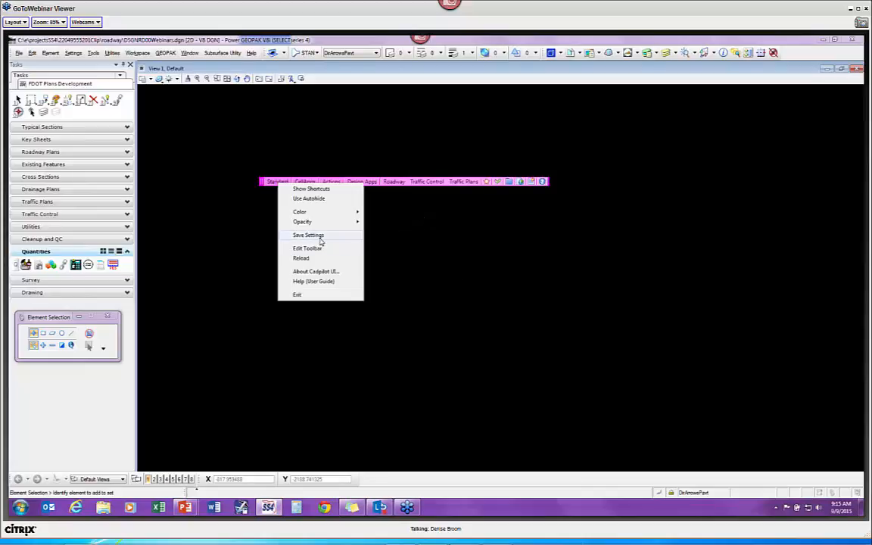
left_click(321, 237)
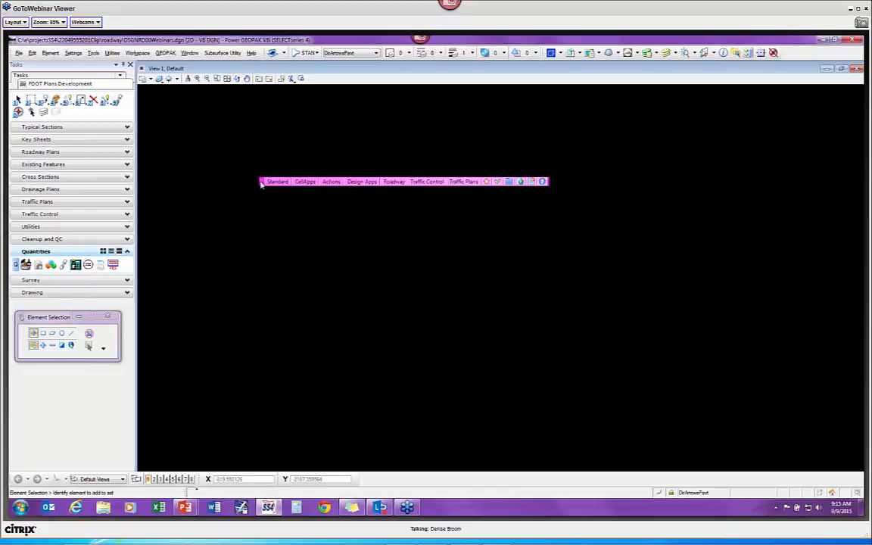
Step: Dock the toolbar under the main menu bar, drag it back into View 1, and open its settings menu
left_click_drag(261, 183, 332, 70)
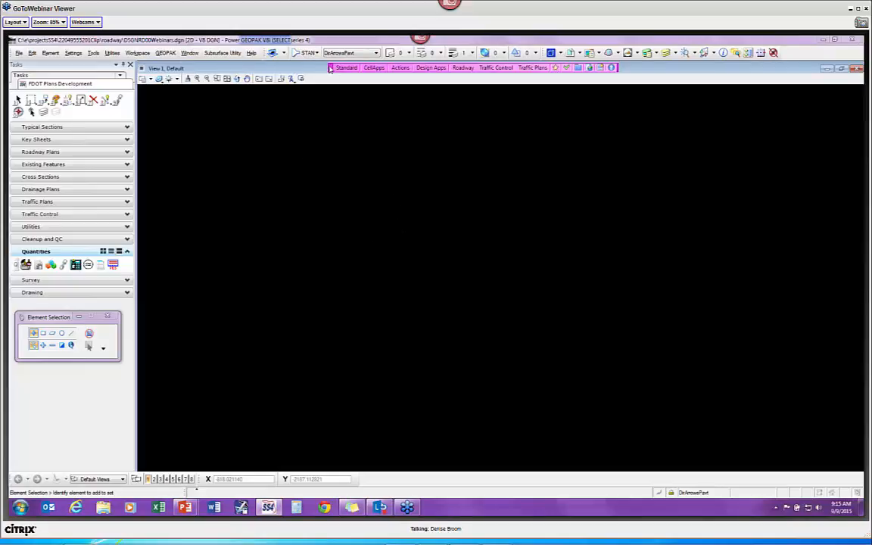
left_click_drag(330, 68, 268, 167)
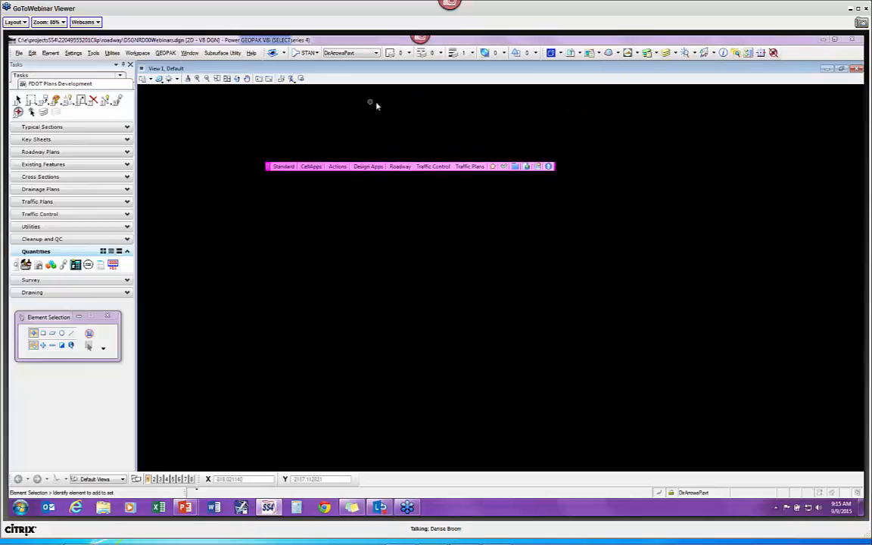
right_click(284, 167)
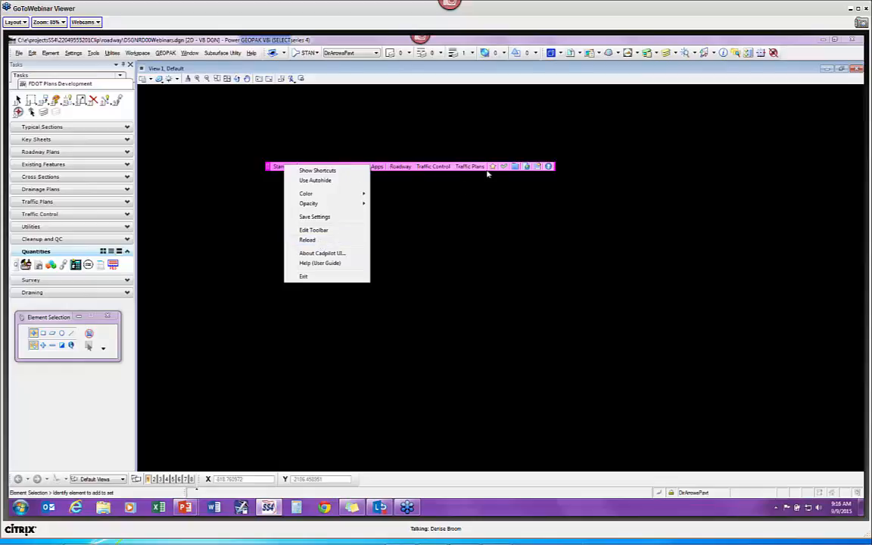
left_click(326, 263)
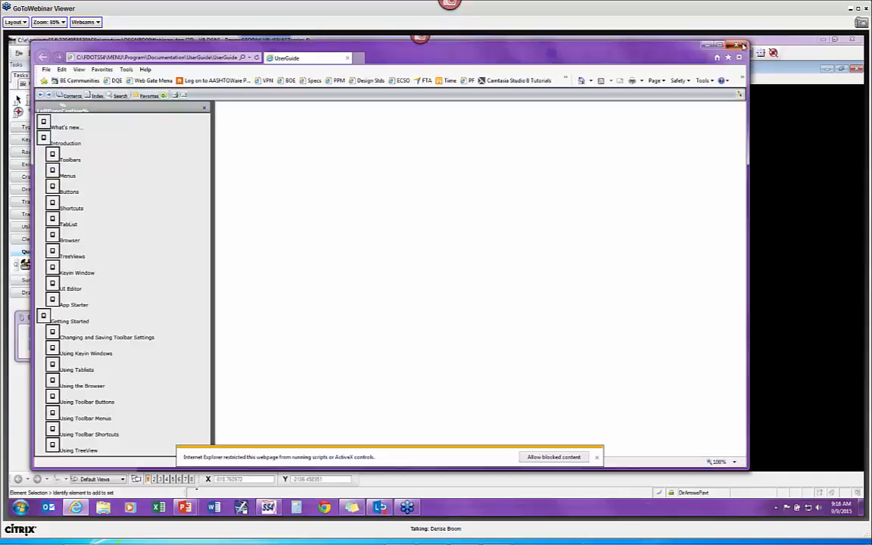
left_click(742, 46)
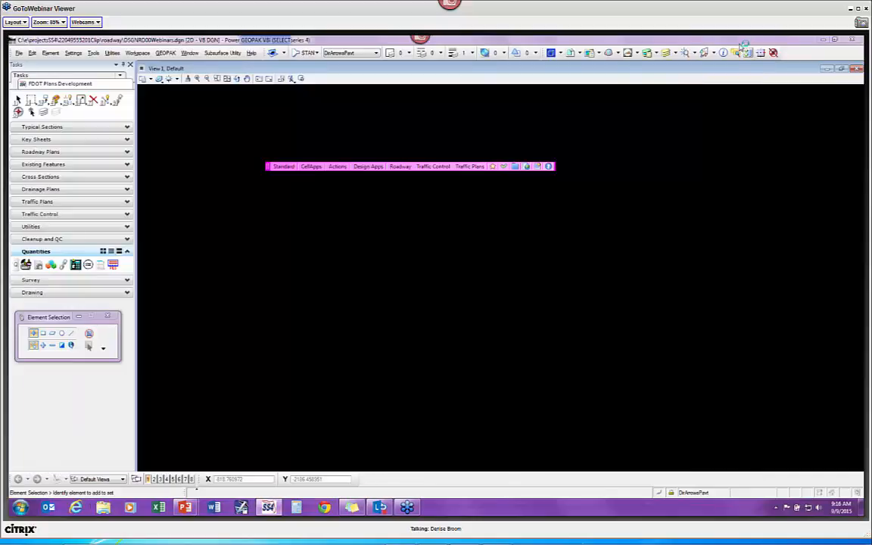
right_click(284, 171)
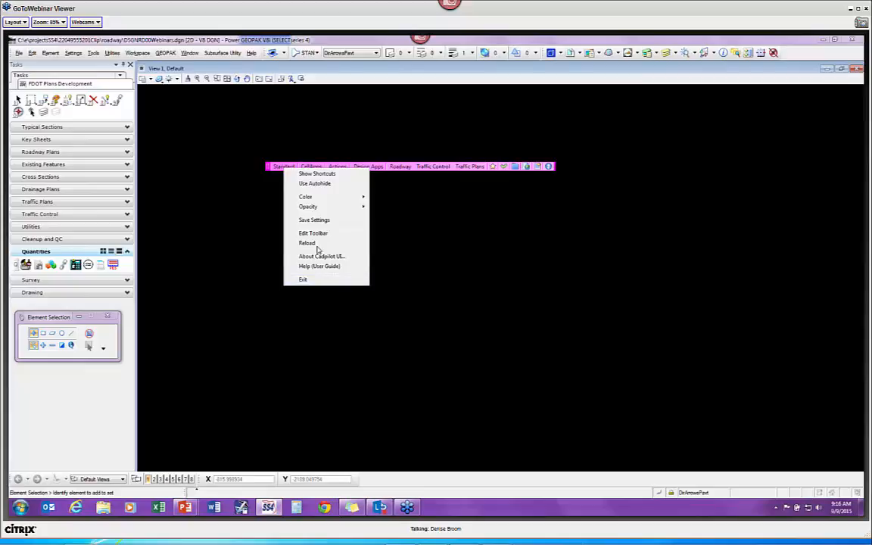
Step: Open the FDOT Menu help page from the Standard menu
left_click(470, 204)
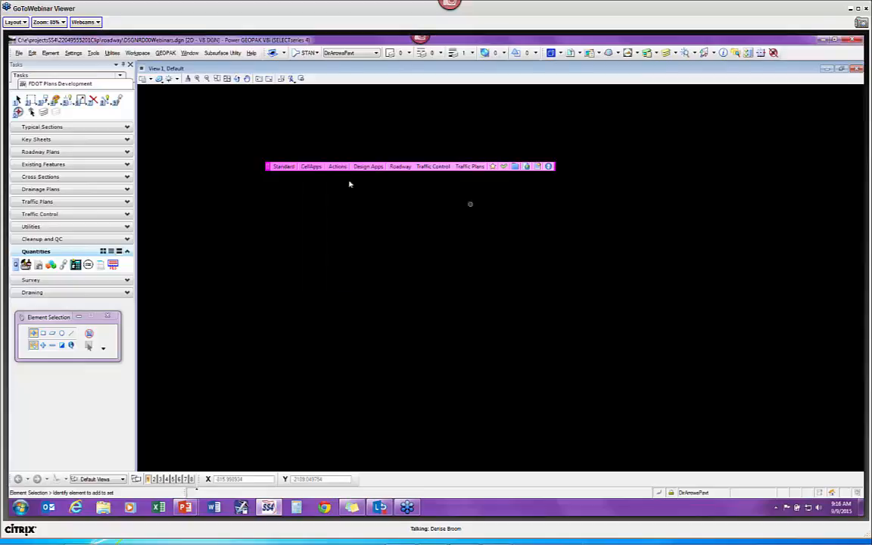
left_click(286, 167)
left_click(308, 201)
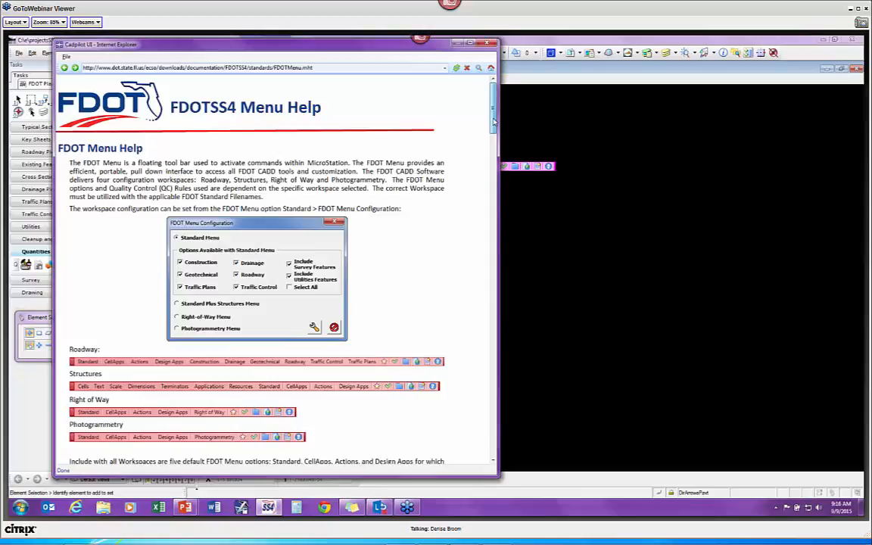
Step: Review the Exit and Tool Tips notes, then close the help window
left_click_drag(494, 121, 498, 430)
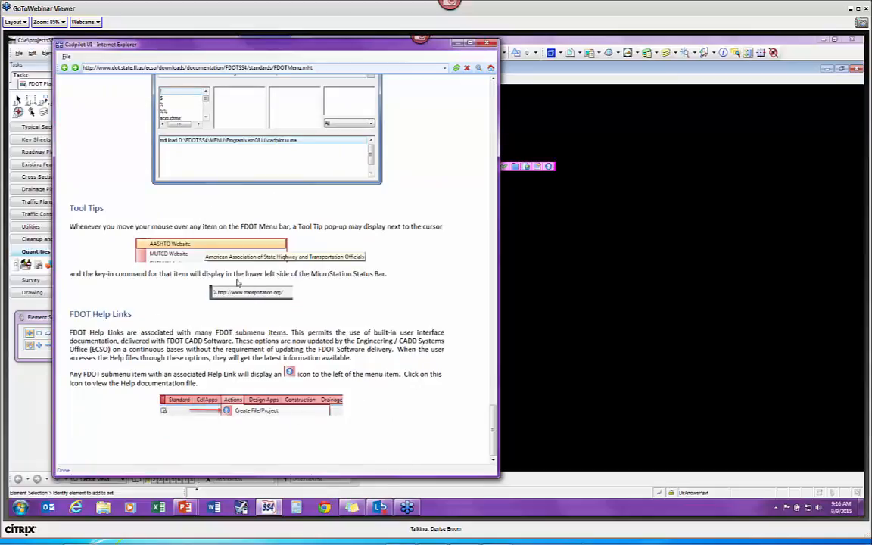
scroll(224, 242, "up", 3)
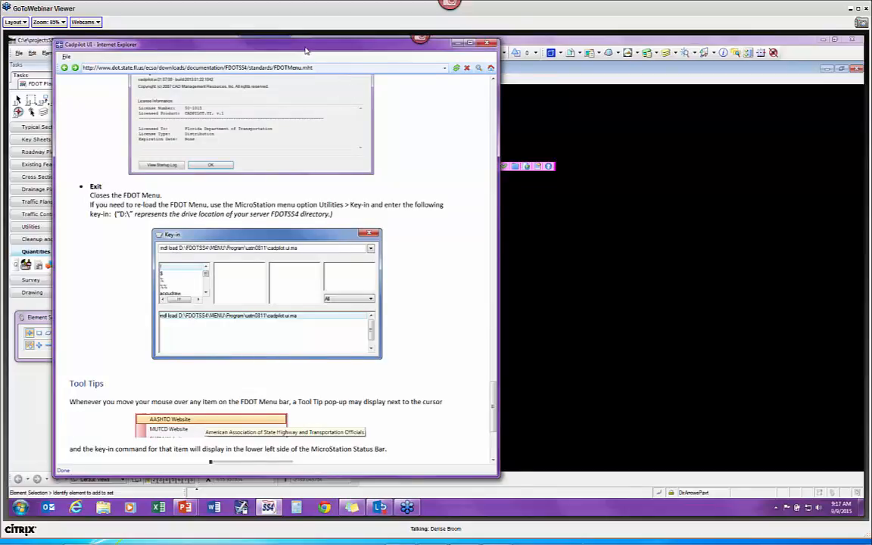
left_click_drag(304, 54, 317, 75)
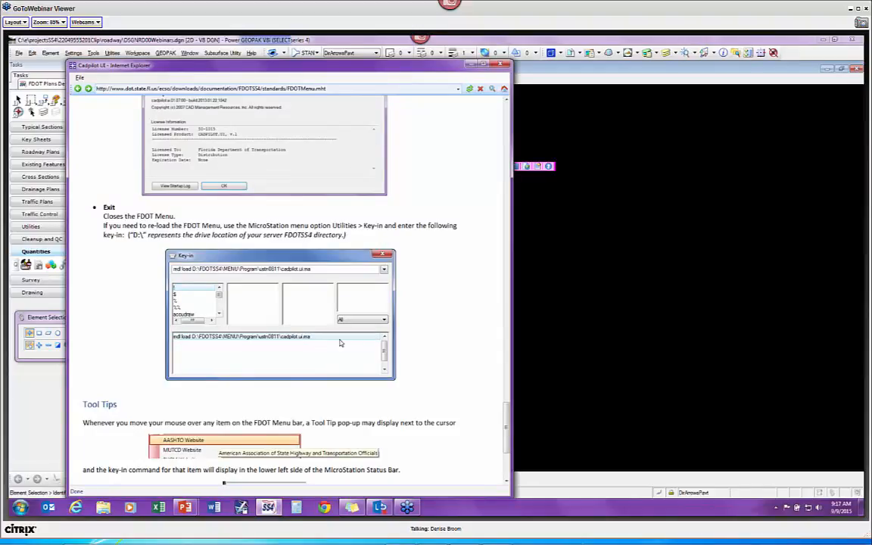
left_click(501, 65)
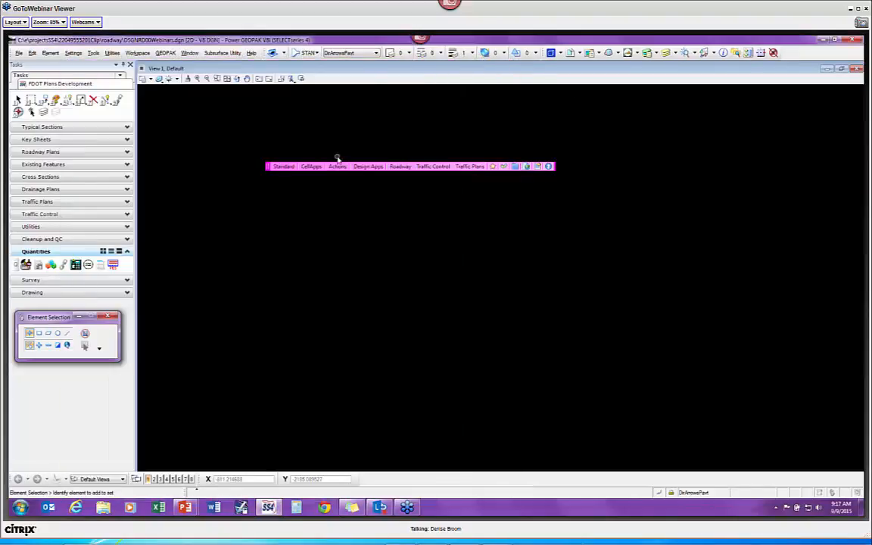
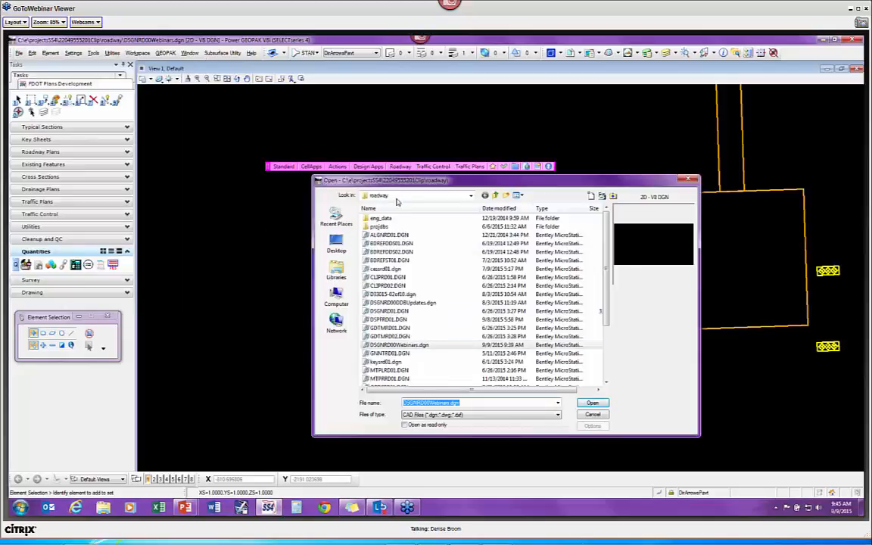
Step: Open TOPORD01.DGN from the project's survey folder, one level up from the current folder
left_click(495, 195)
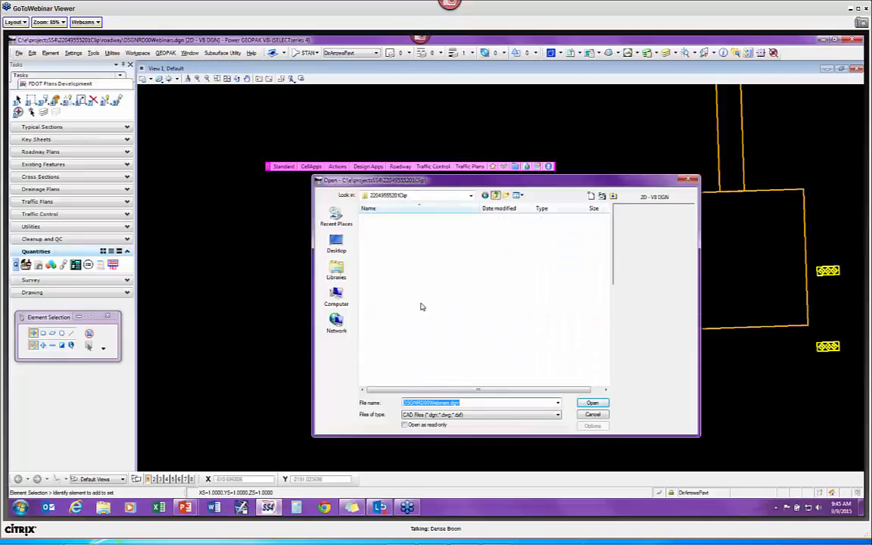
scroll(415, 334, "down", 3)
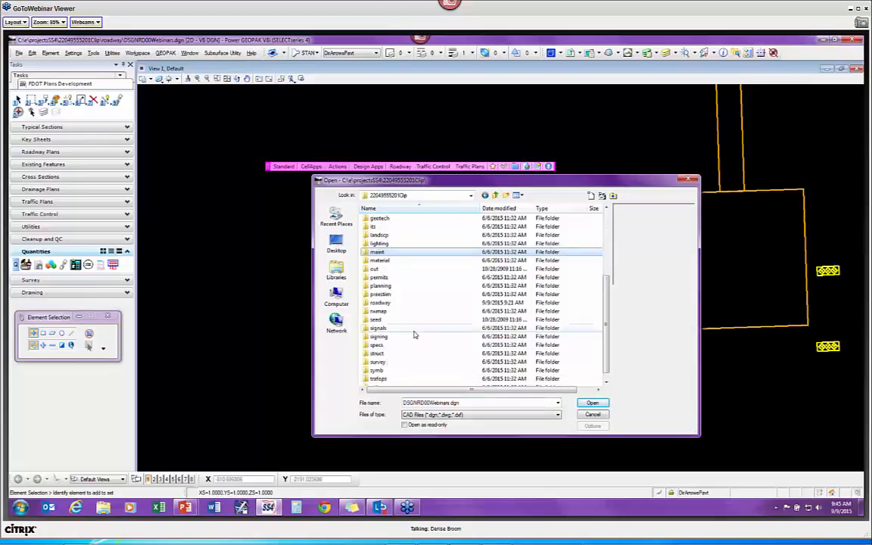
double_click(382, 363)
double_click(394, 224)
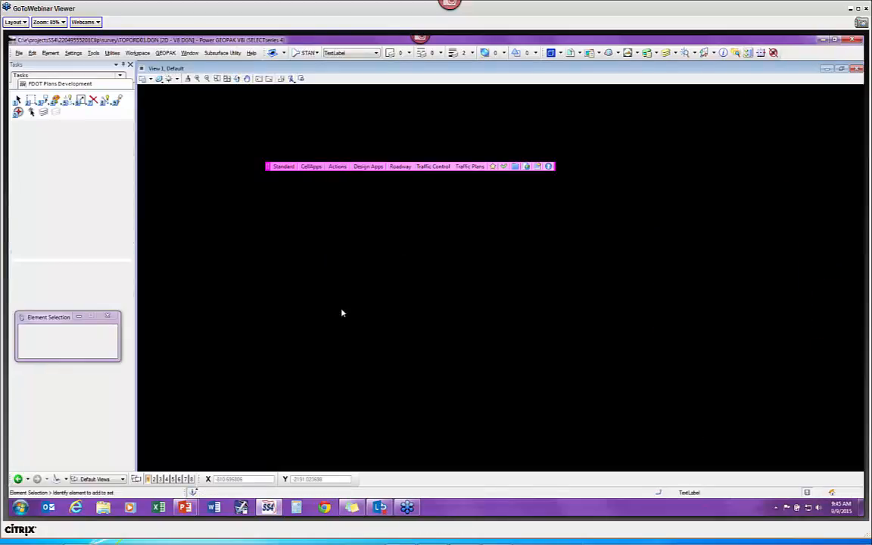
left_click(313, 167)
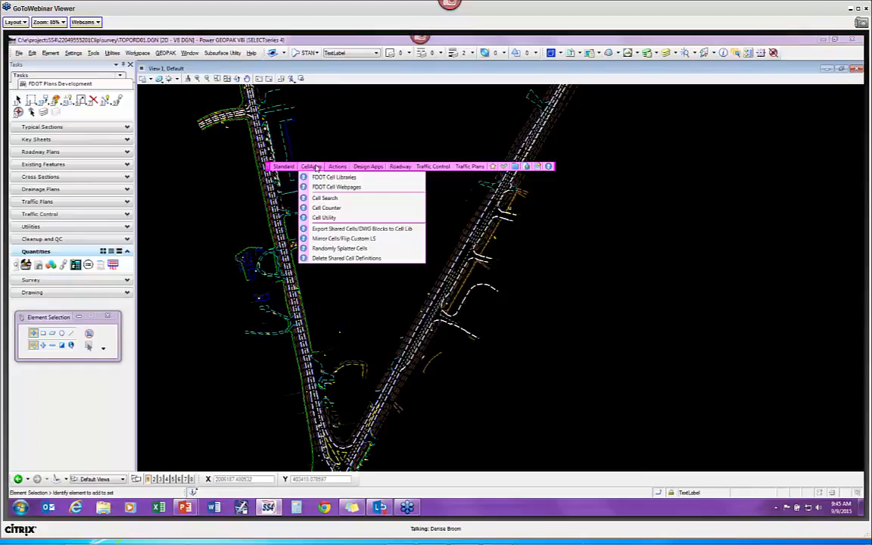
Step: Launch Cell Search and limit the searched libraries to four, excluding alphabet.cel and arrows.cel
left_click(338, 198)
left_click_drag(46, 81, 207, 198)
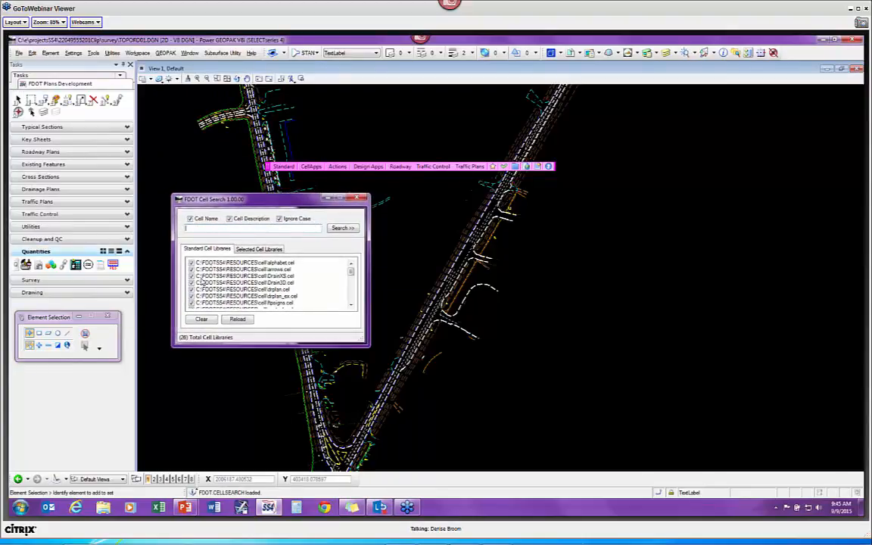
left_click(192, 263)
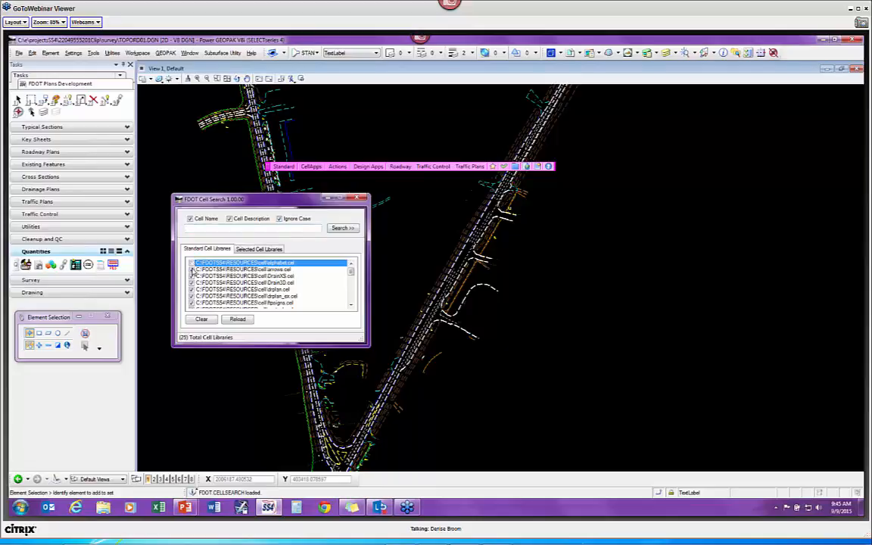
left_click(192, 270)
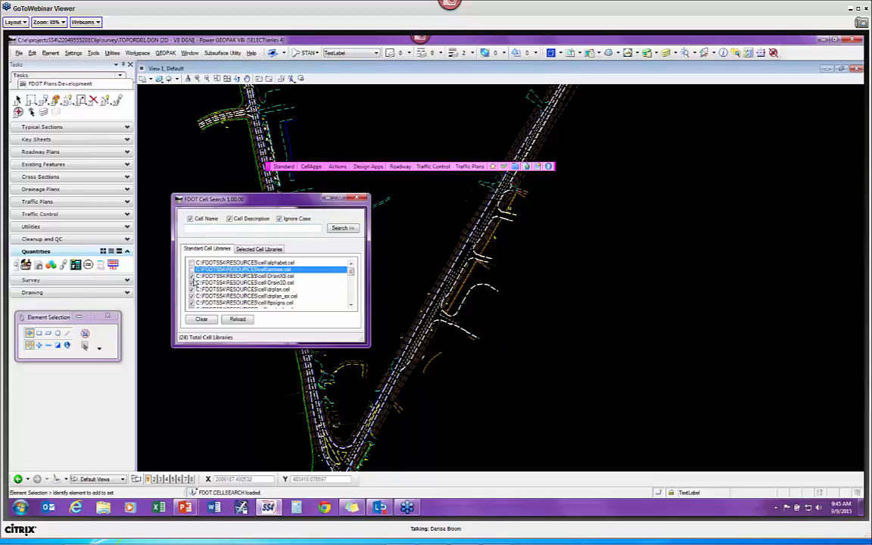
left_click(191, 277)
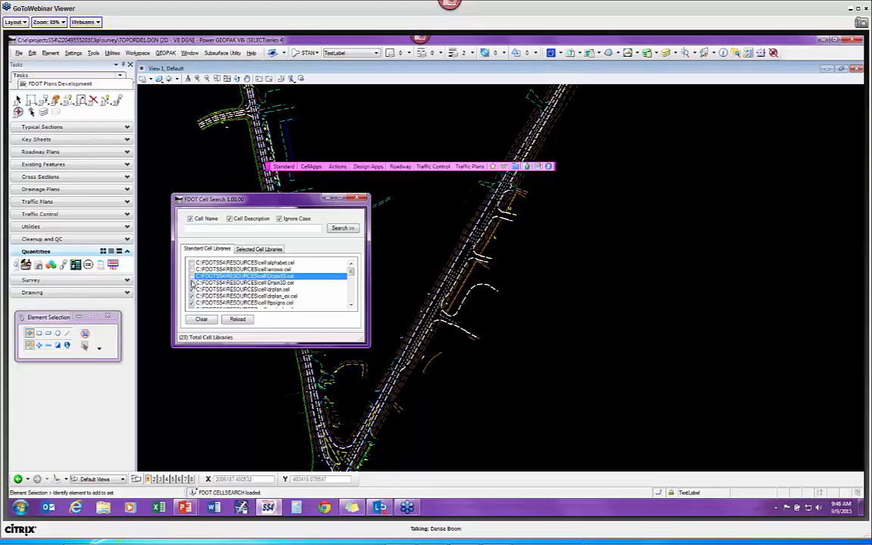
left_click(191, 283)
left_click(192, 283)
left_click(194, 277)
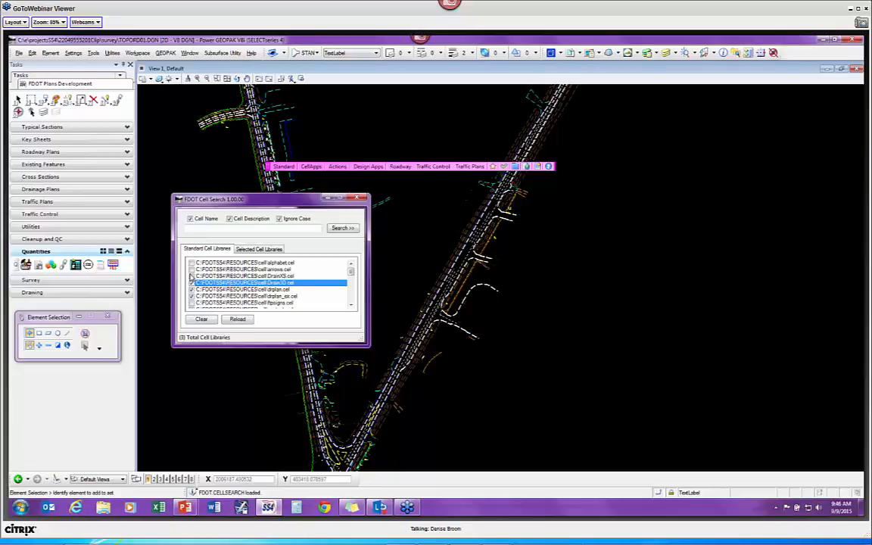
left_click(191, 276)
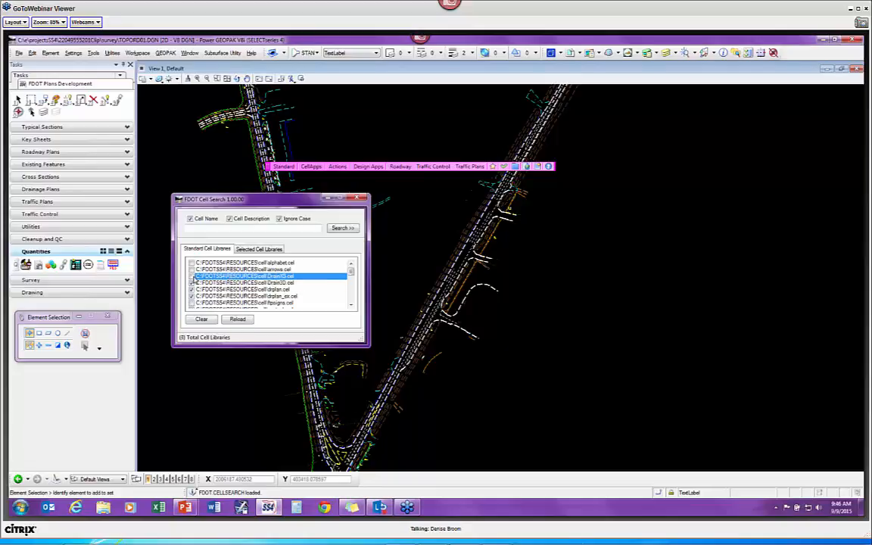
Step: Search those four libraries for 'End', returning 30 matching cells
left_click(210, 230)
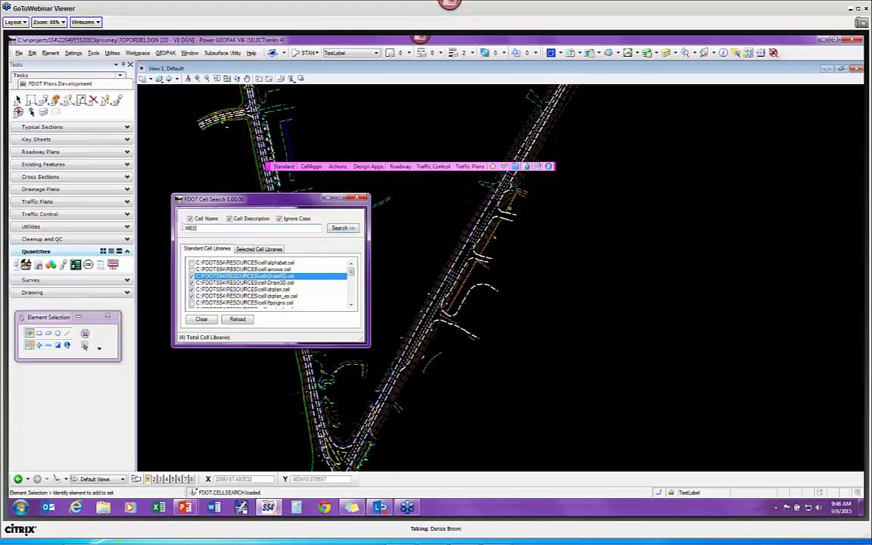
left_click(343, 228)
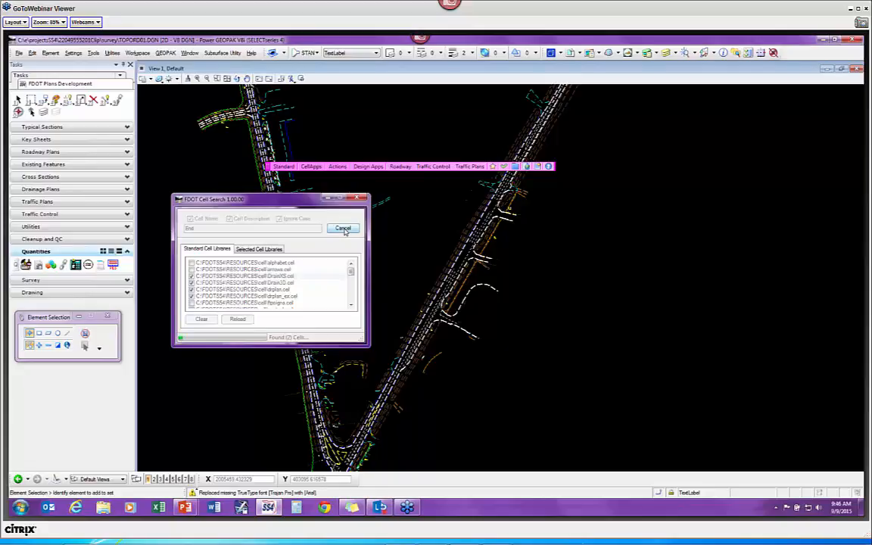
left_click_drag(281, 198, 711, 111)
left_click(305, 259)
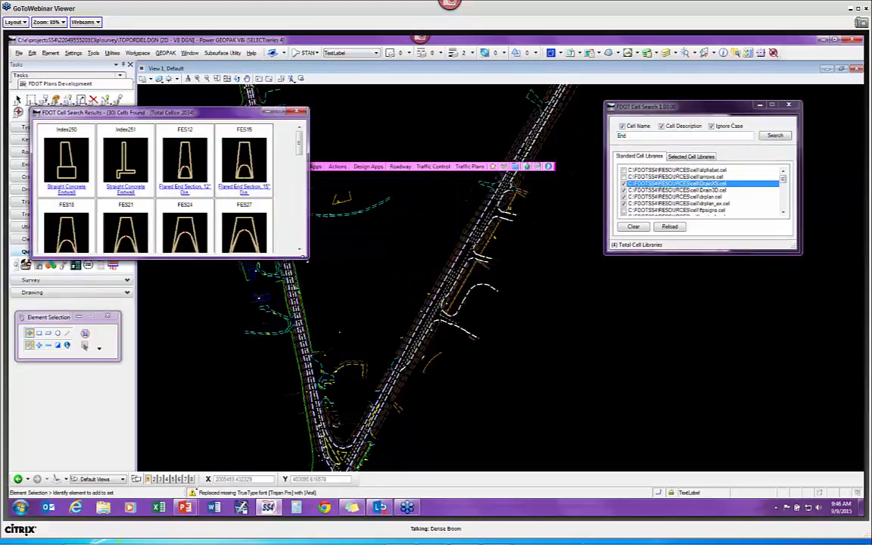
Step: Enlarge the results window to review all 30 found cells, then close both Cell Search windows
left_click_drag(306, 259, 590, 444)
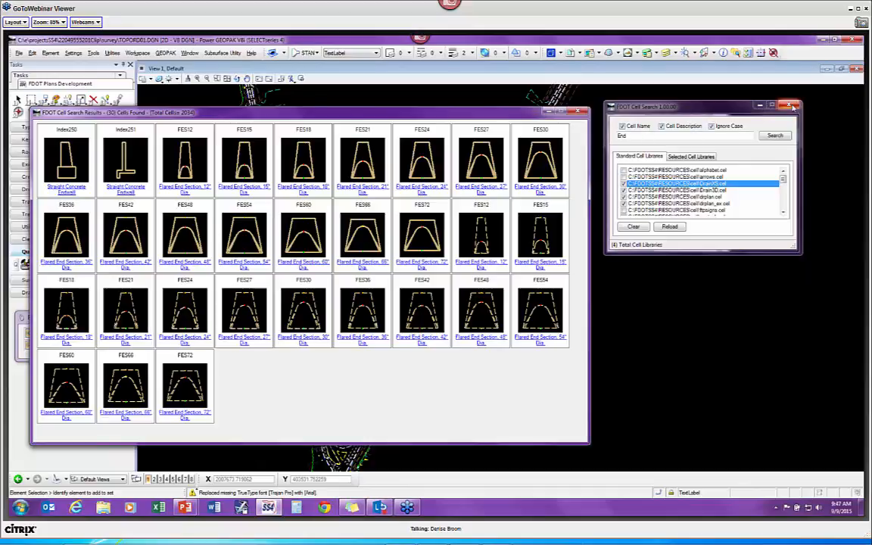
left_click(790, 105)
left_click(581, 112)
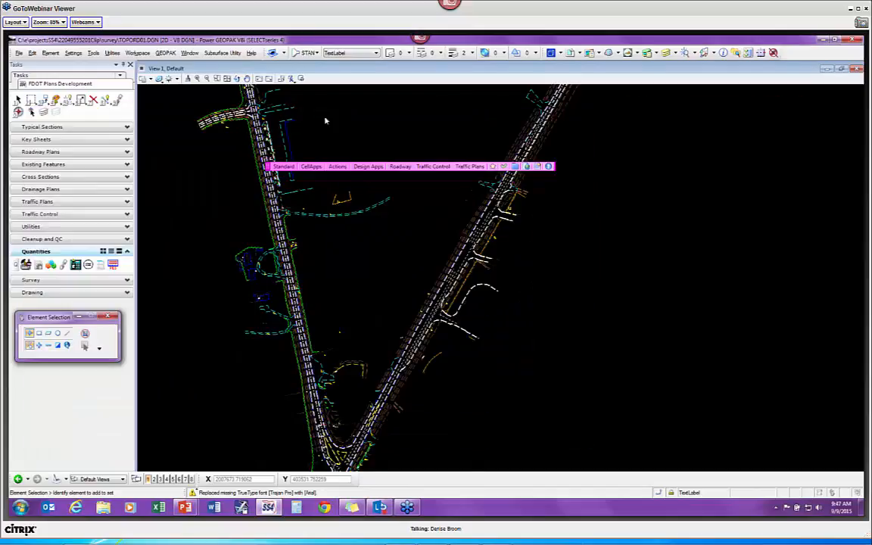
Step: Run Cell Counter on the Active Model with Totals by Name reported to the screen
left_click(311, 167)
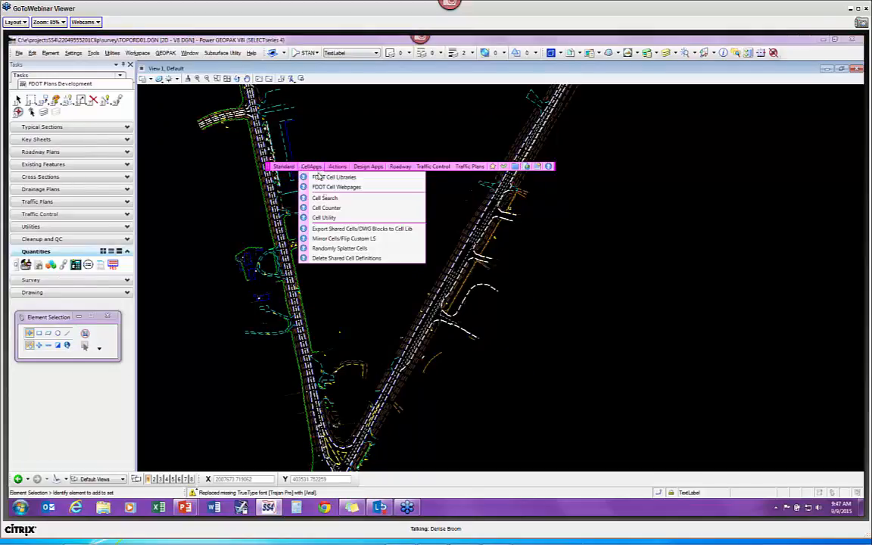
left_click(338, 210)
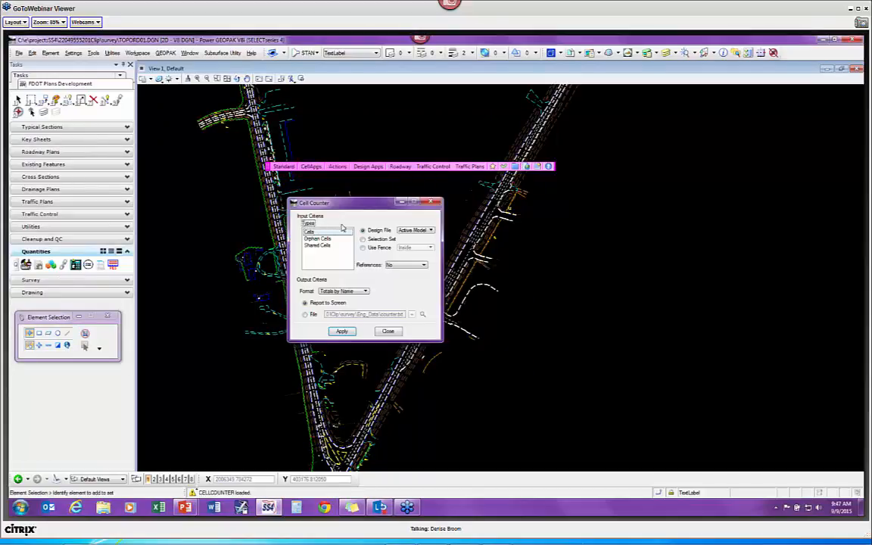
left_click(414, 233)
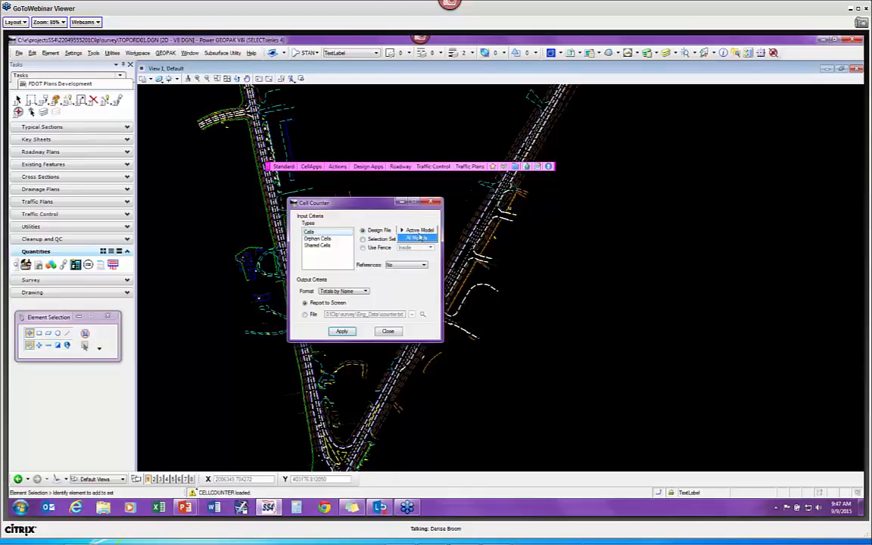
left_click(414, 230)
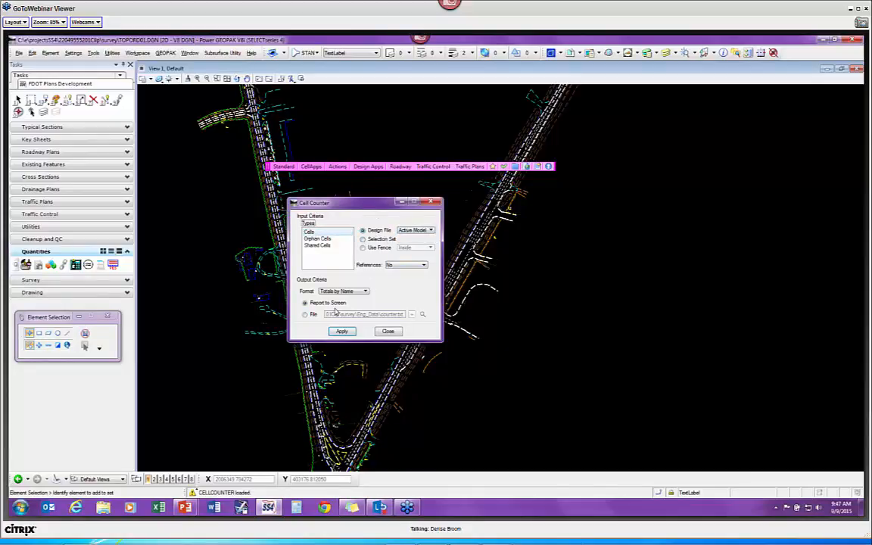
left_click(331, 292)
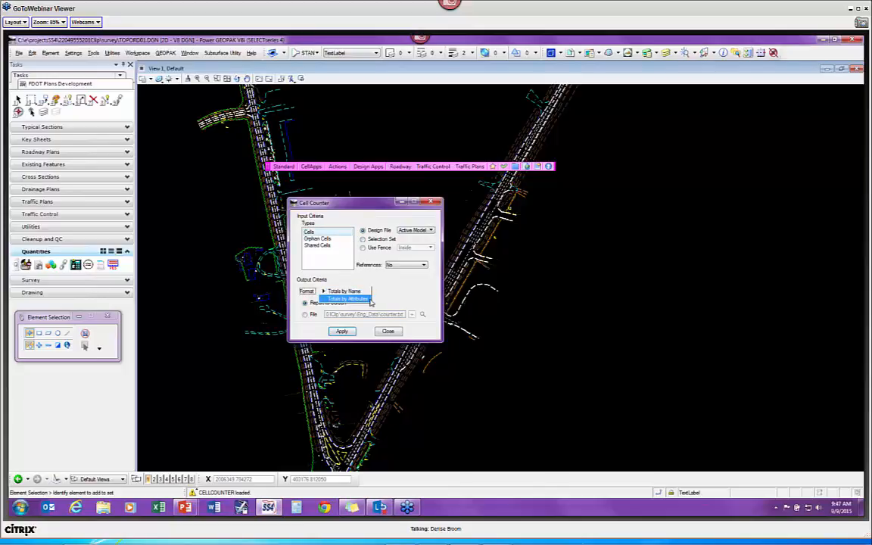
left_click(368, 293)
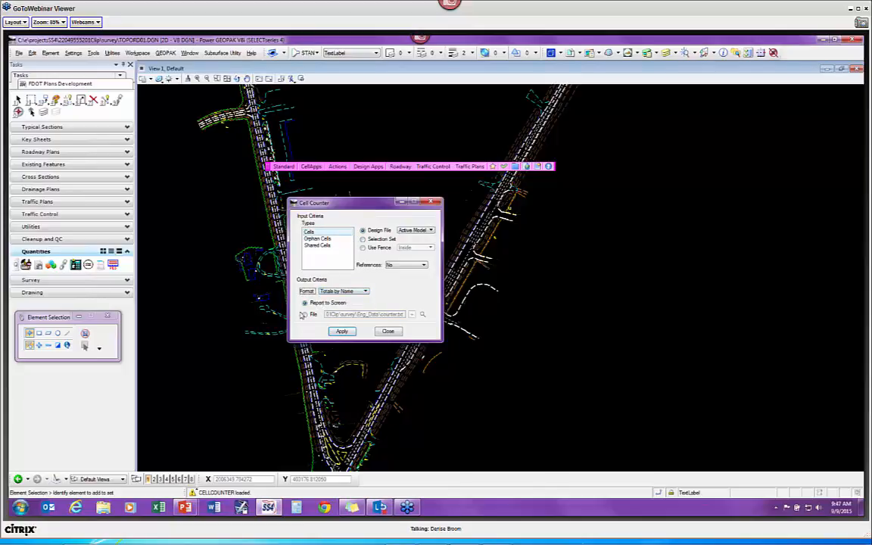
left_click(342, 331)
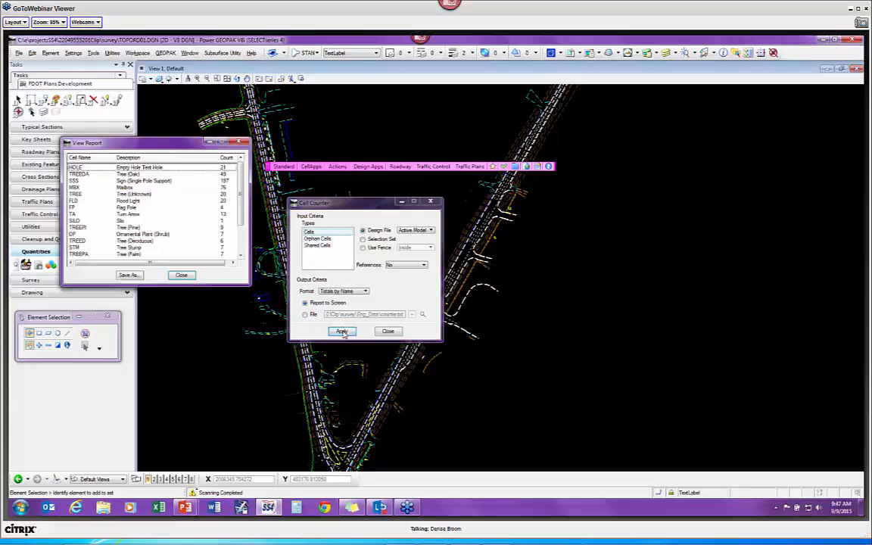
left_click_drag(146, 144, 277, 126)
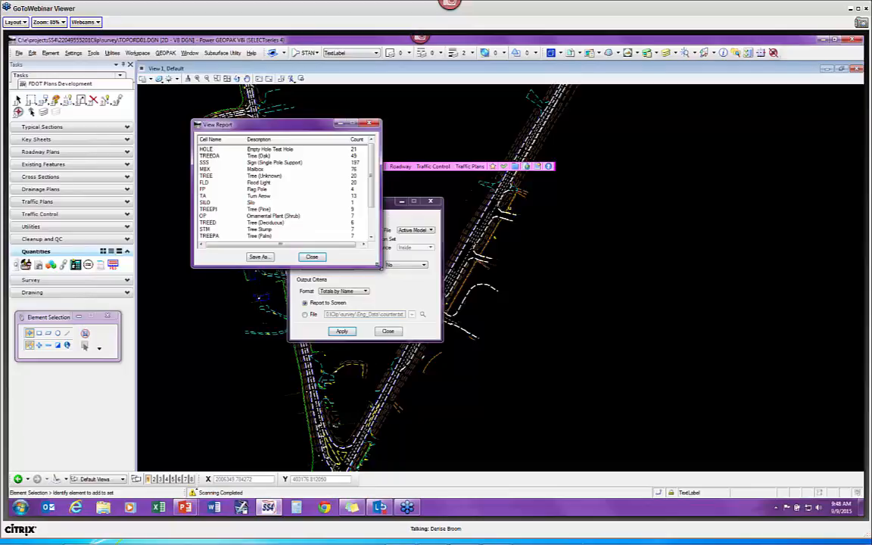
Step: Enlarge the report, try sorting by count and description, and leave it sorted by cell name
left_click_drag(386, 276, 502, 421)
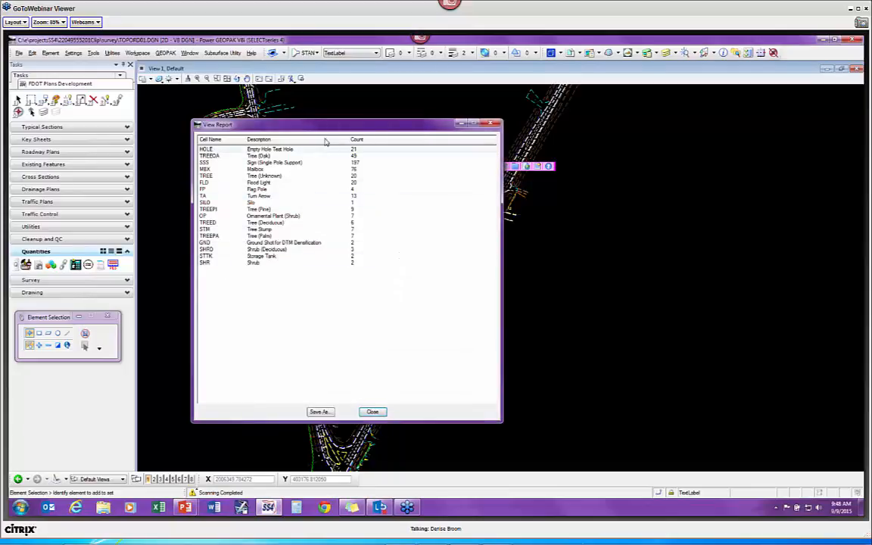
left_click(210, 139)
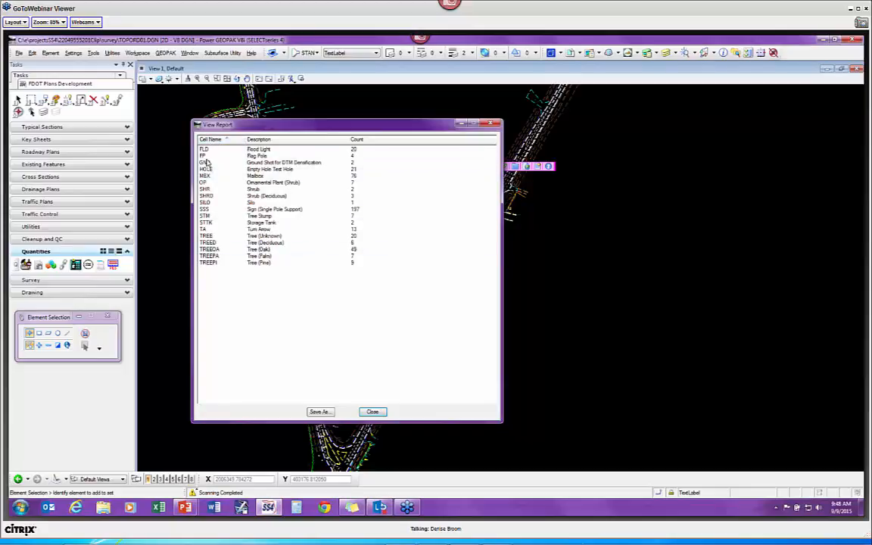
left_click(358, 140)
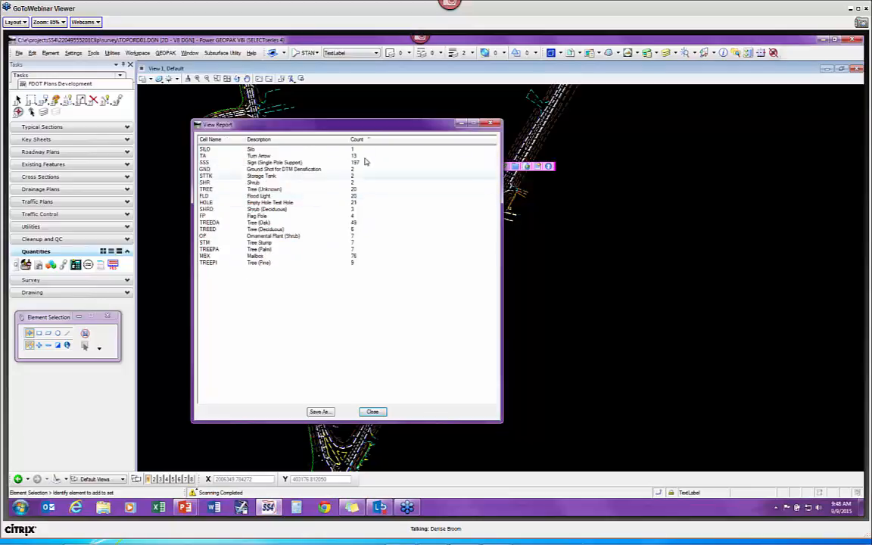
left_click(368, 140)
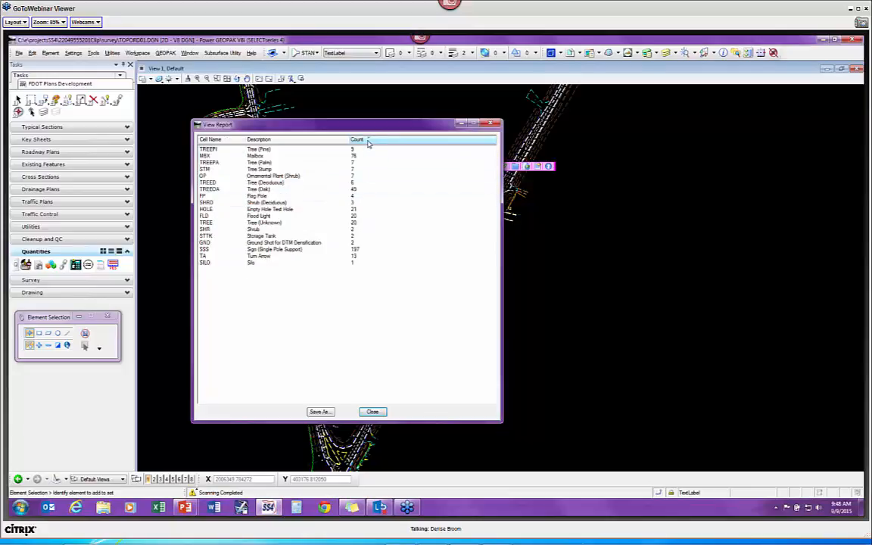
left_click(368, 142)
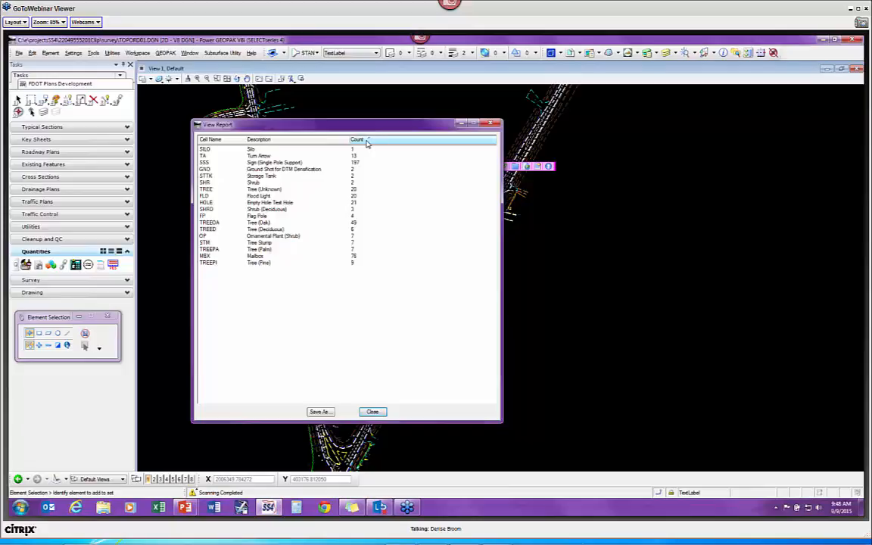
left_click(276, 141)
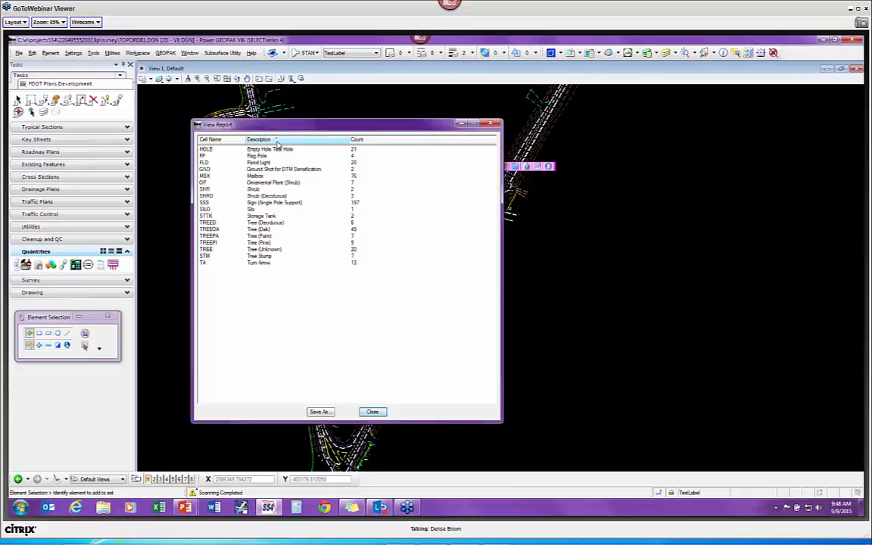
left_click(277, 143)
left_click(220, 141)
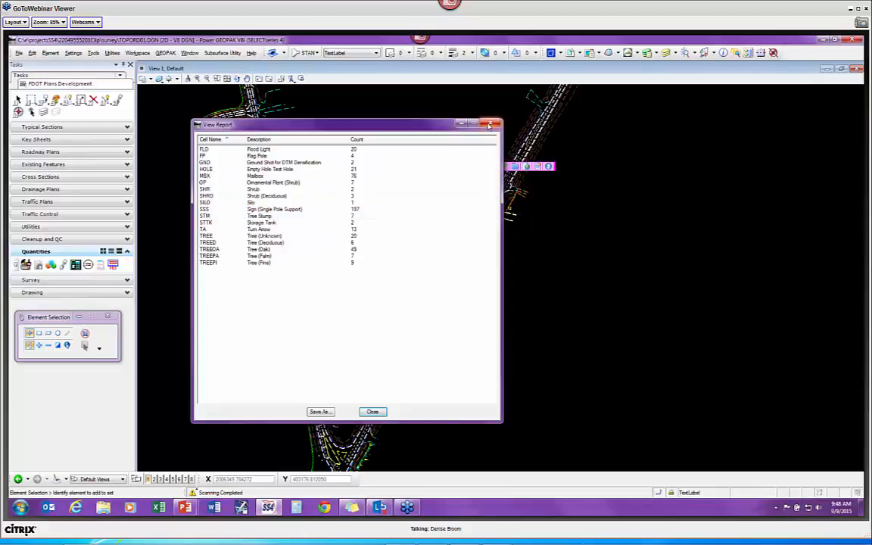
left_click_drag(343, 135, 561, 157)
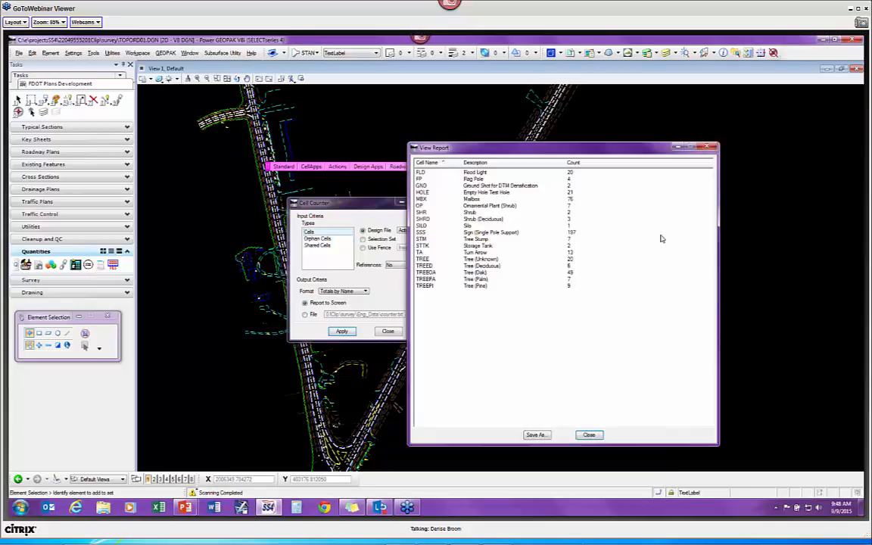
Step: Move the report further right and review its TREE and TREEPI rows
mouse_move(489, 154)
left_mouse_down()
mouse_move(621, 151)
mouse_move(546, 94)
left_mouse_up()
left_click(501, 201)
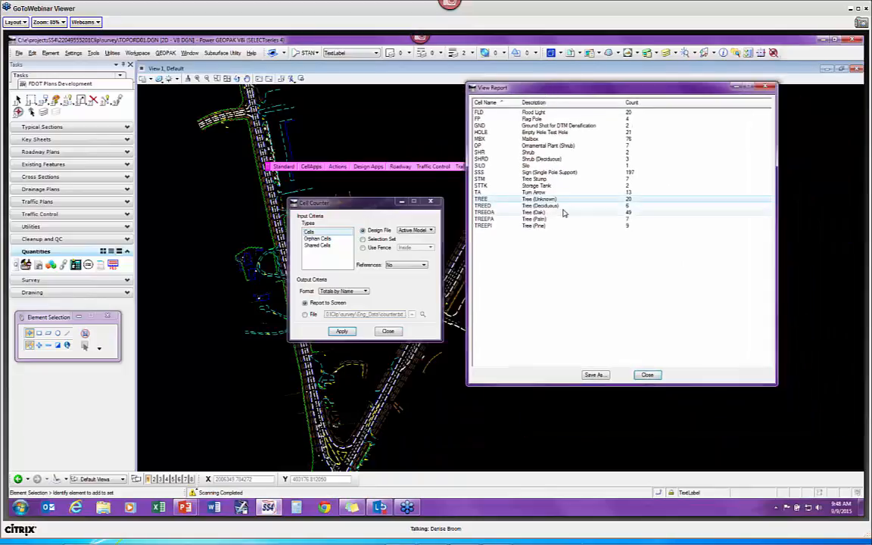
left_click(542, 207)
left_click(549, 213)
left_click(551, 220)
left_click(555, 227)
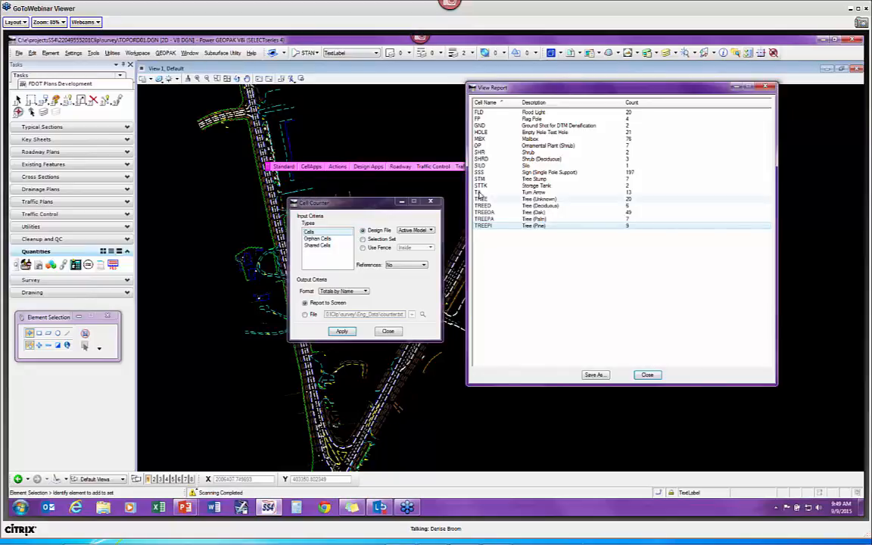
Step: Recount cells from a selection set boxed along the left roadway, then clear the selection and close Cell Counter
left_click_drag(352, 208, 377, 94)
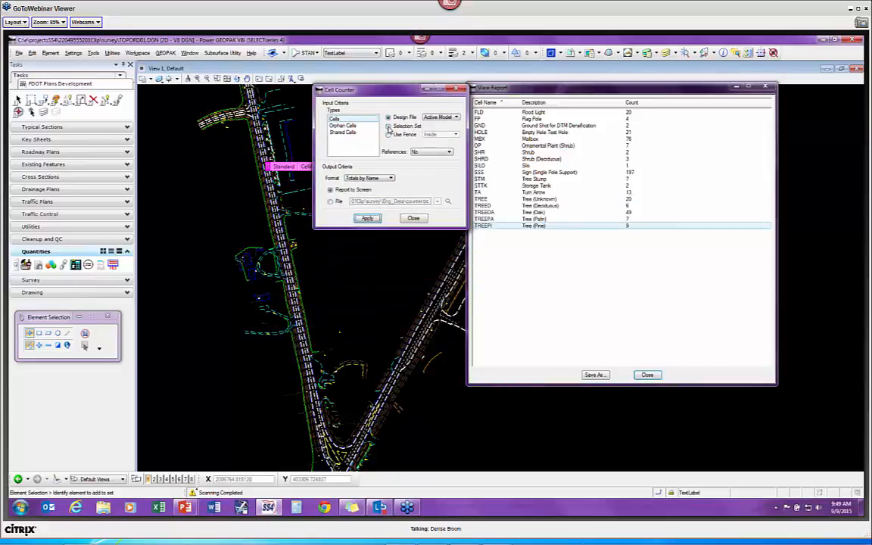
left_click(388, 126)
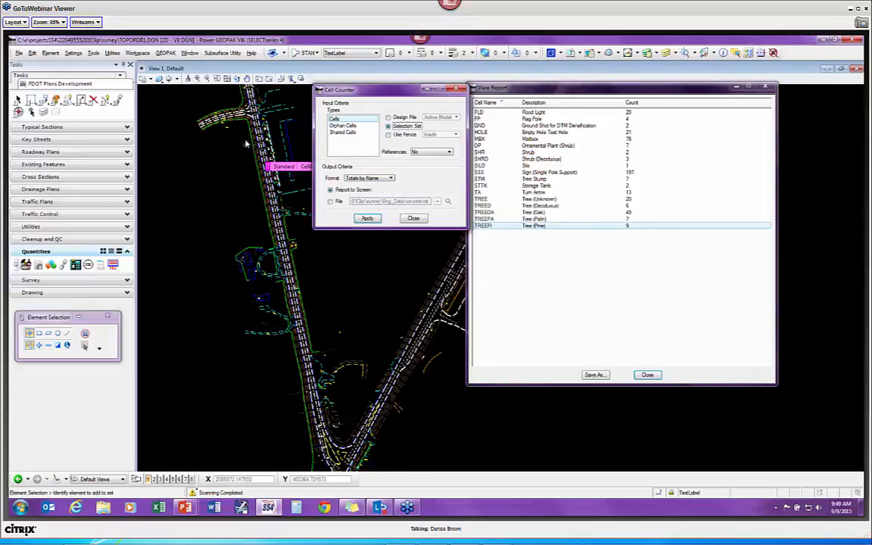
mouse_move(229, 96)
left_mouse_down()
mouse_move(261, 287)
mouse_move(309, 310)
mouse_move(309, 362)
mouse_move(339, 394)
left_mouse_up()
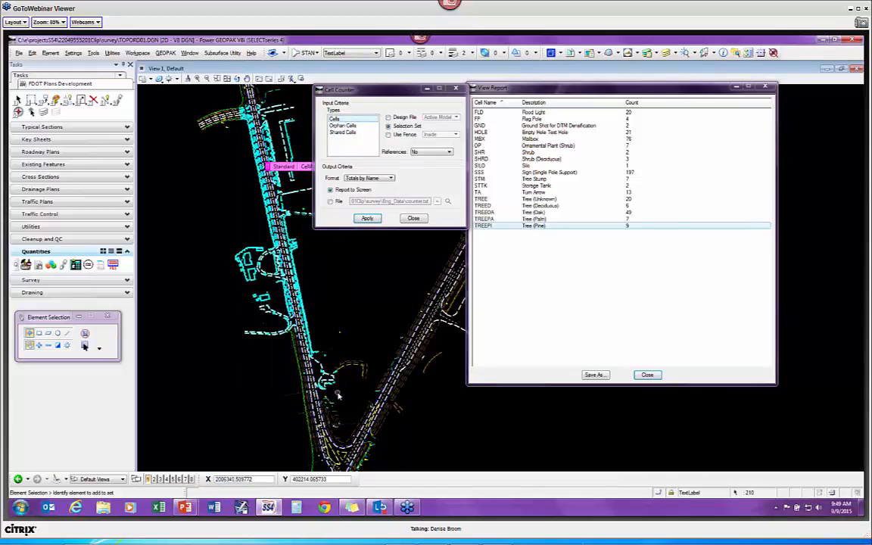
left_click(368, 219)
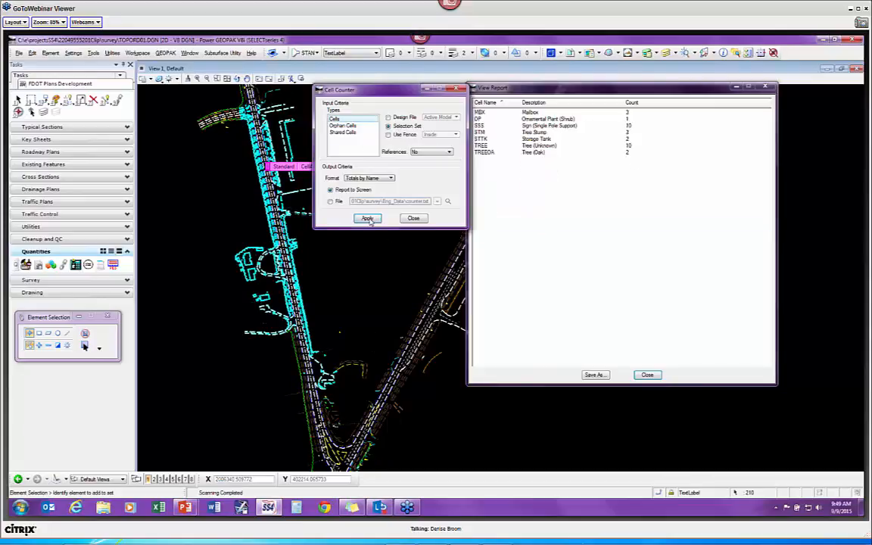
left_click(497, 146)
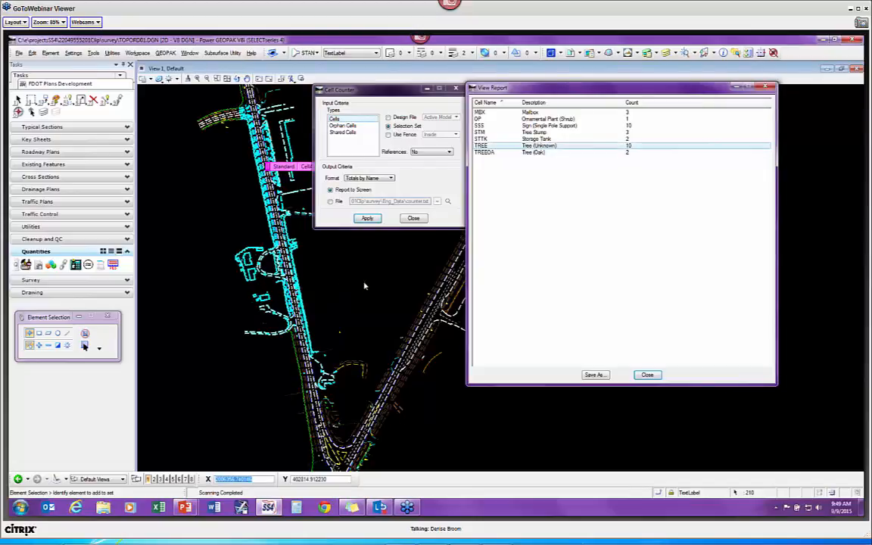
left_click(342, 278)
left_click(399, 91)
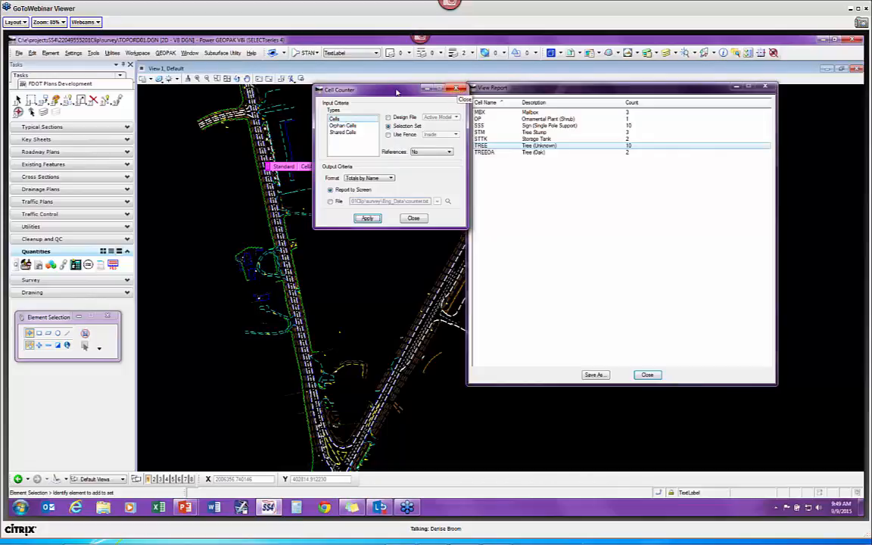
left_click_drag(393, 89, 374, 124)
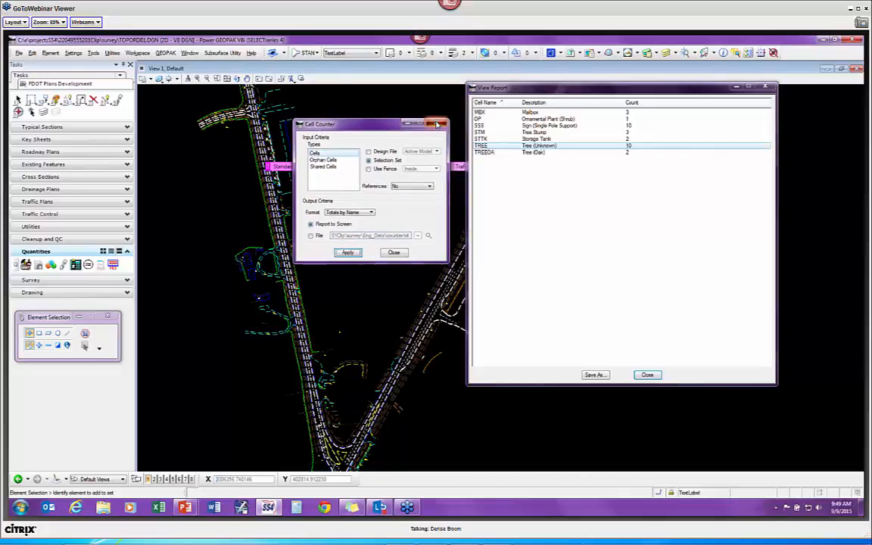
left_click(441, 123)
Step: Launch the Cell Library Utility from CellApps and centre it in the view
left_click(311, 167)
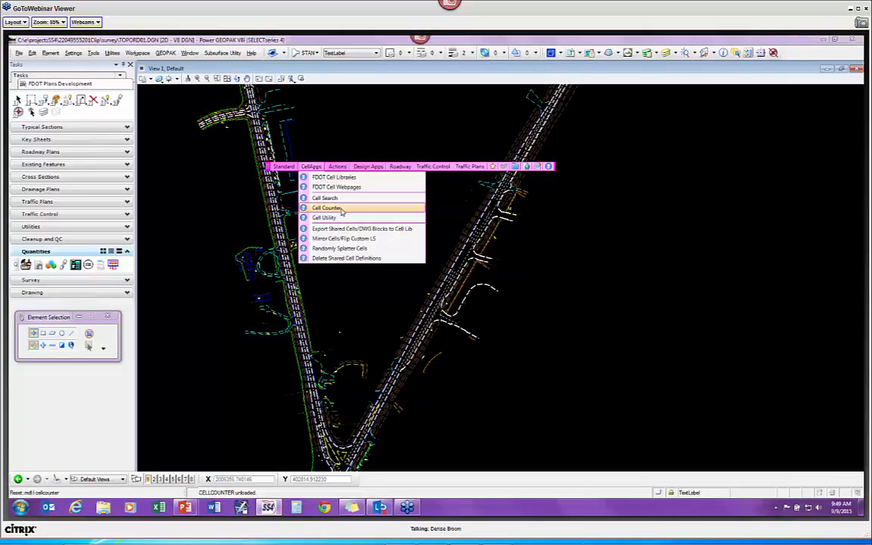
left_click(341, 217)
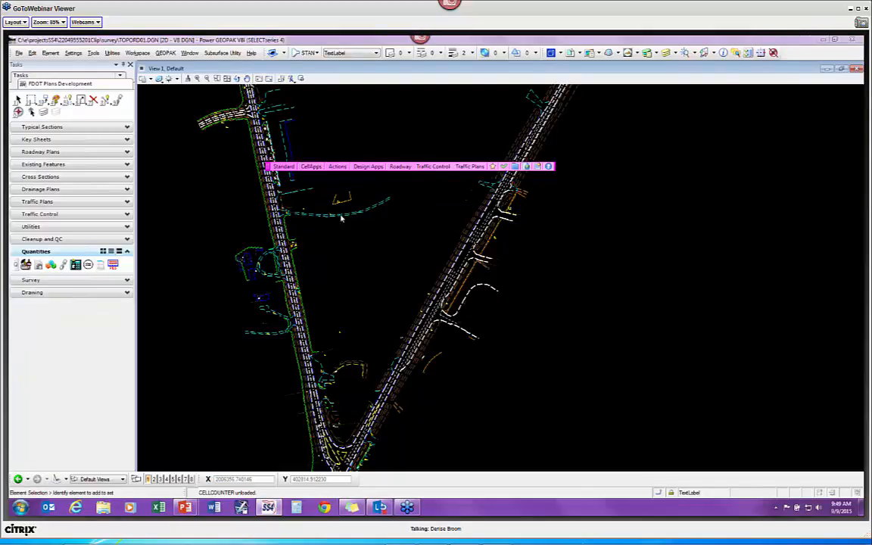
left_click_drag(157, 165, 348, 205)
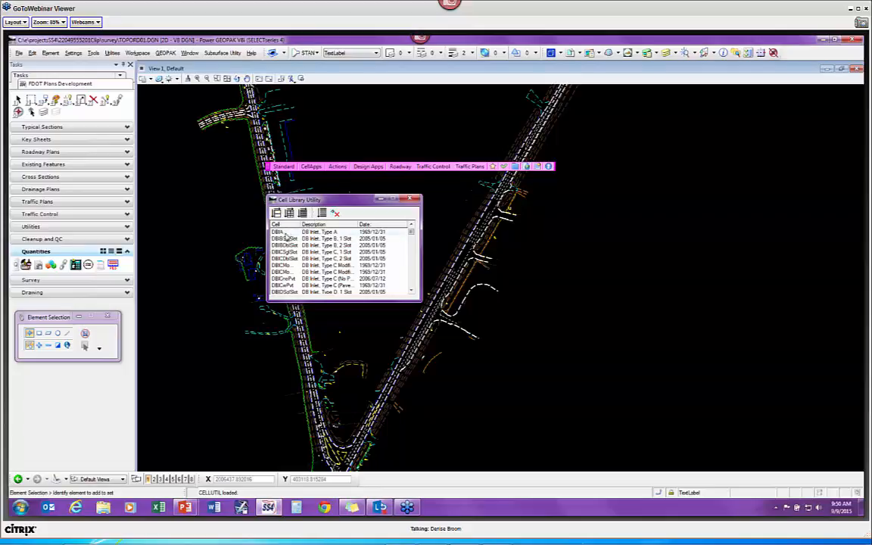
scroll(300, 279, "down", 5)
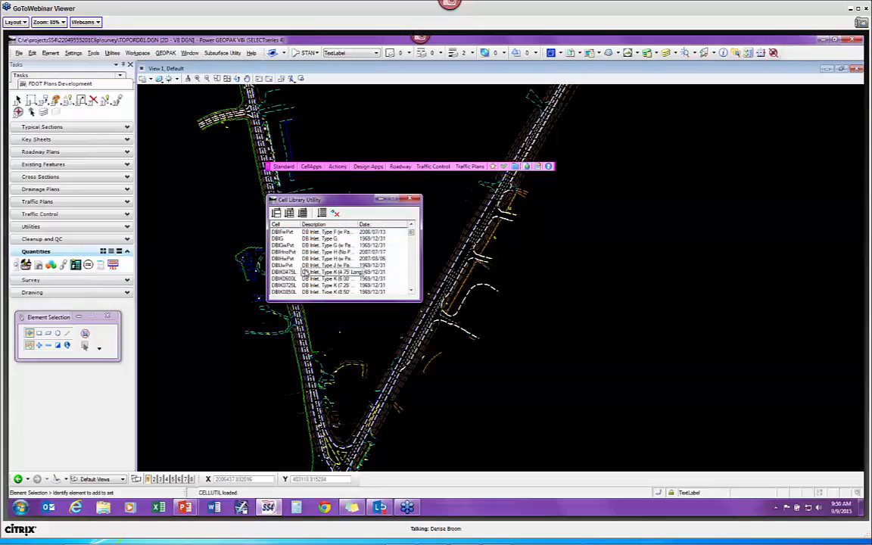
scroll(297, 271, "up", 4)
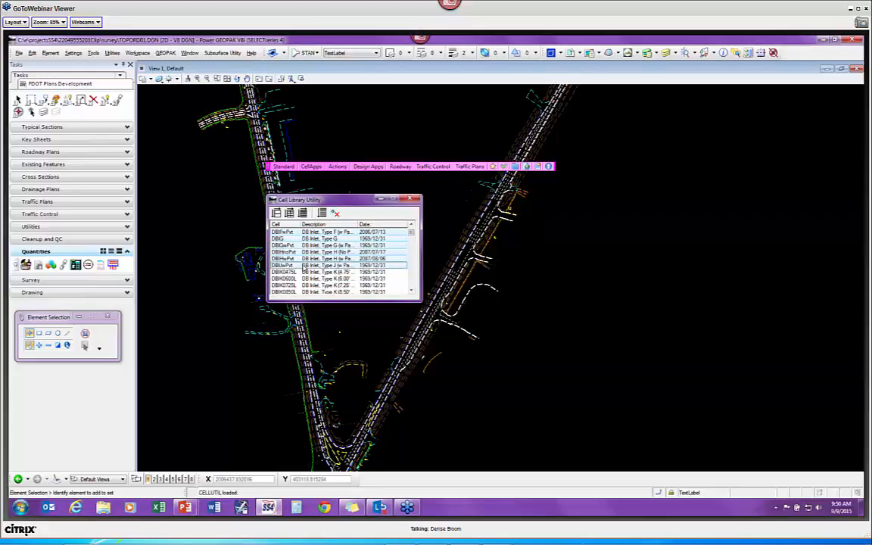
scroll(307, 264, "up", 2)
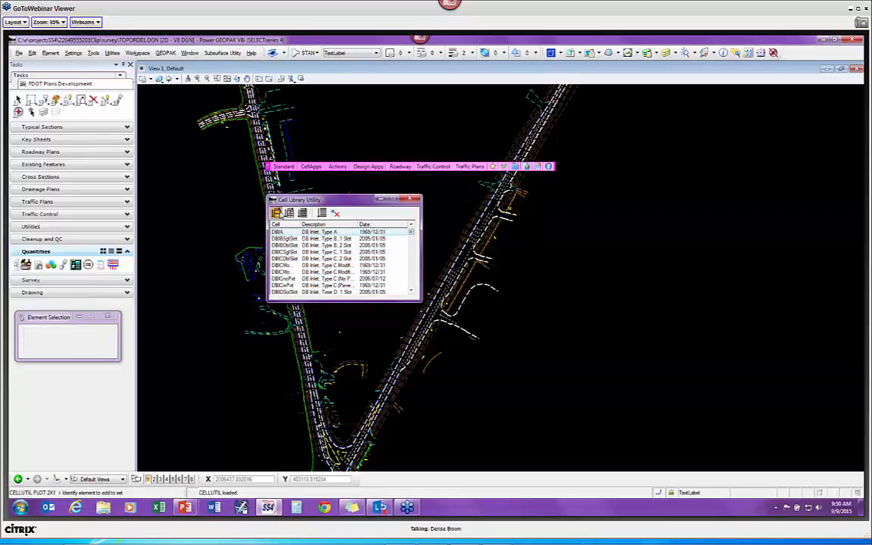
Step: Plot the selected inlet cells as 2x1 sheets with all levels turned on, placed in the view
left_click(277, 213)
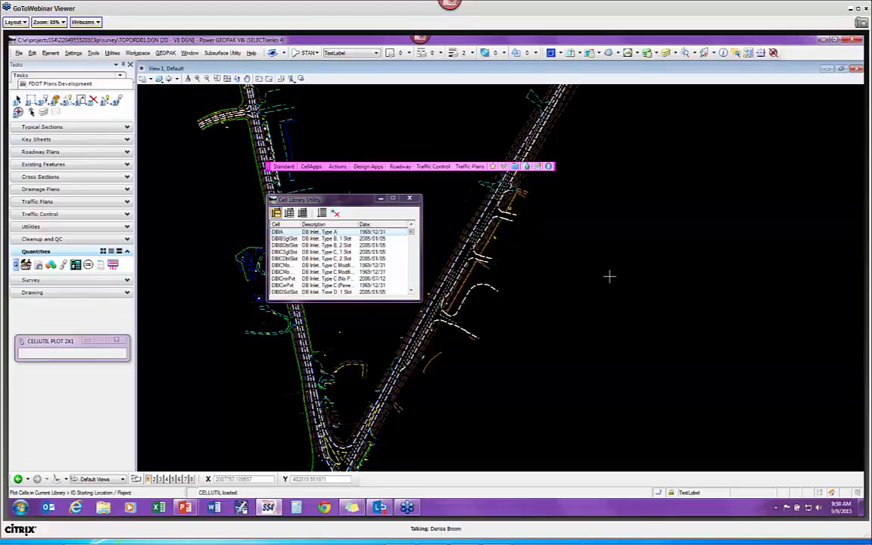
scroll(543, 307, "up", 4)
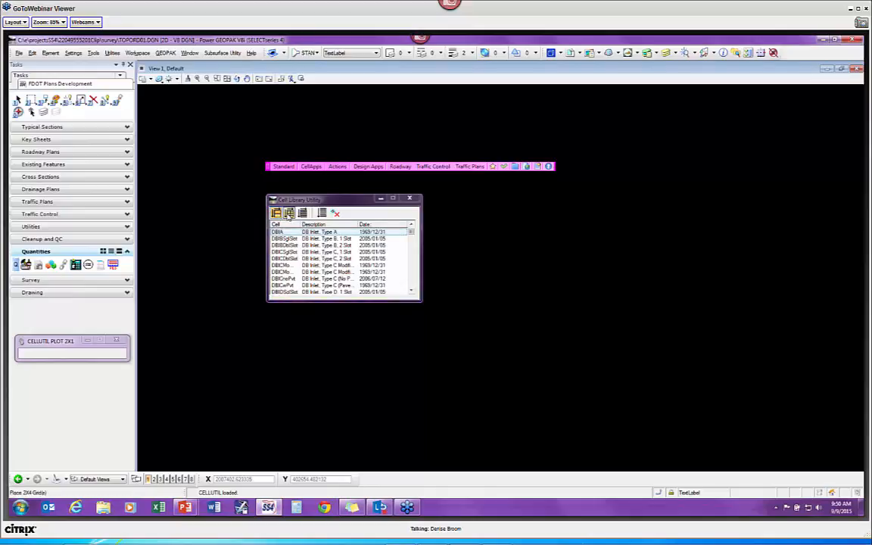
left_click_drag(60, 343, 67, 326)
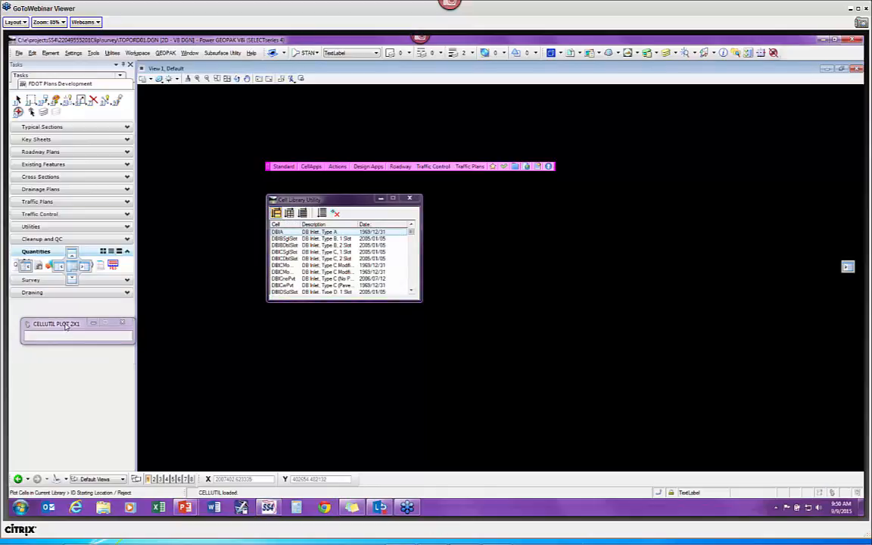
scroll(197, 269, "down", 5)
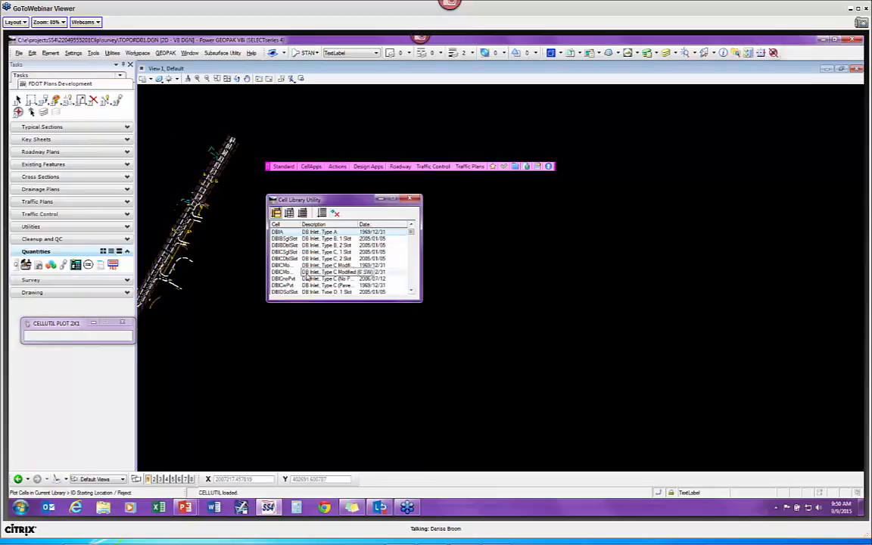
left_click(666, 53)
right_click(703, 186)
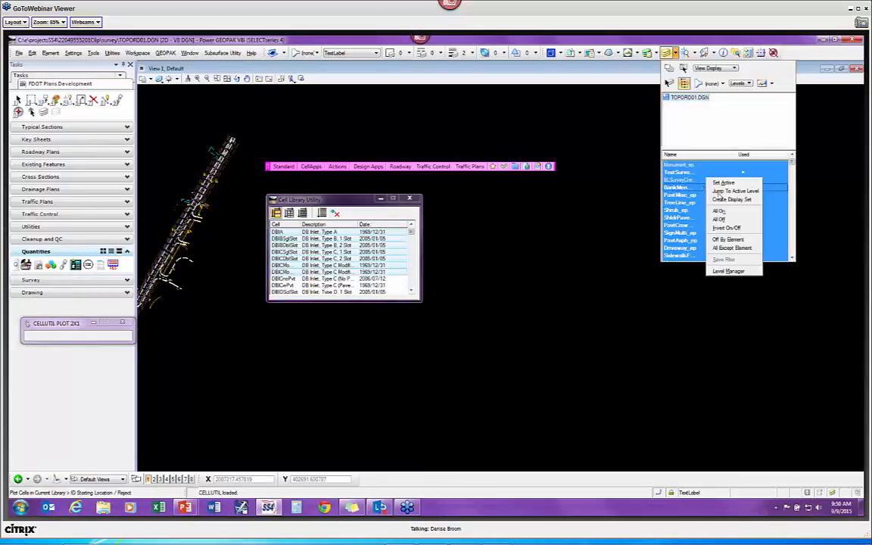
left_click(720, 212)
left_click(535, 242)
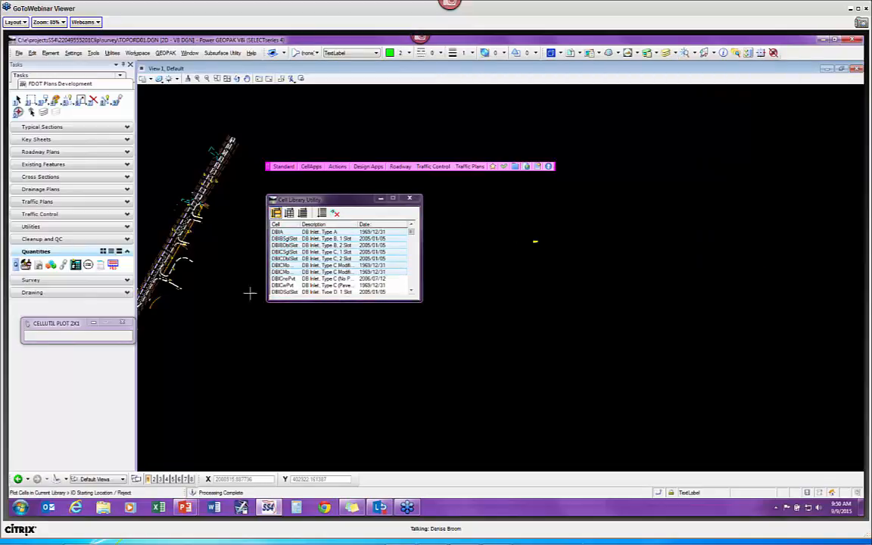
scroll(542, 239, "up", 6)
Step: Zoom in on the seven plotted DB inlet sheets, move the cell list aside, and select DBIA
scroll(482, 267, "up", 3)
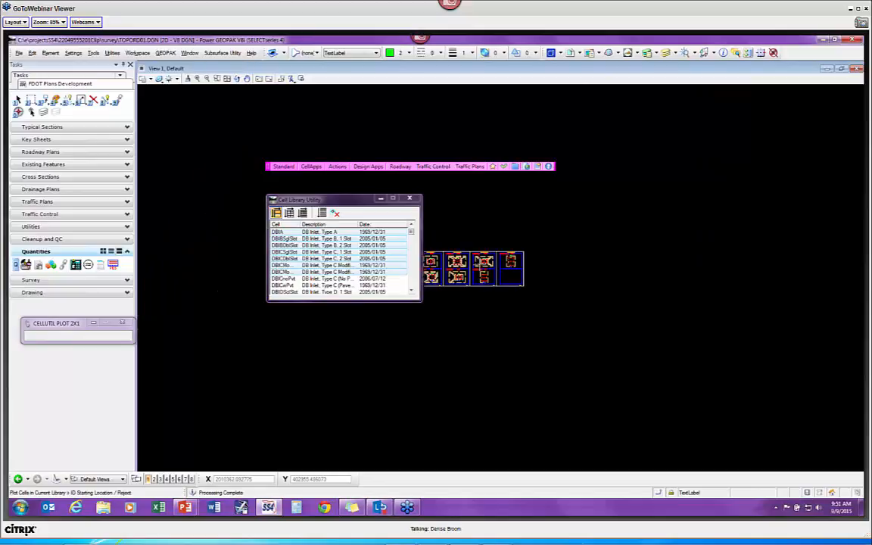
left_click_drag(348, 200, 714, 175)
scroll(478, 264, "up", 5)
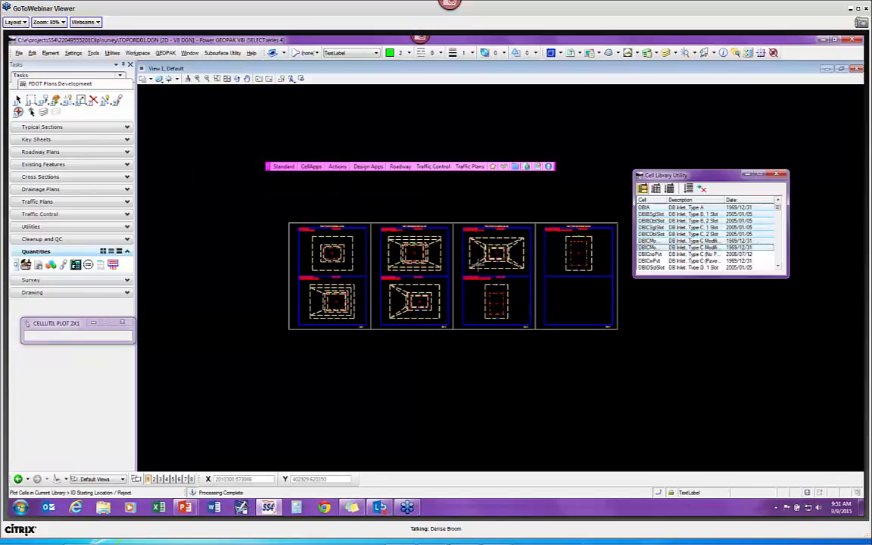
scroll(462, 264, "up", 2)
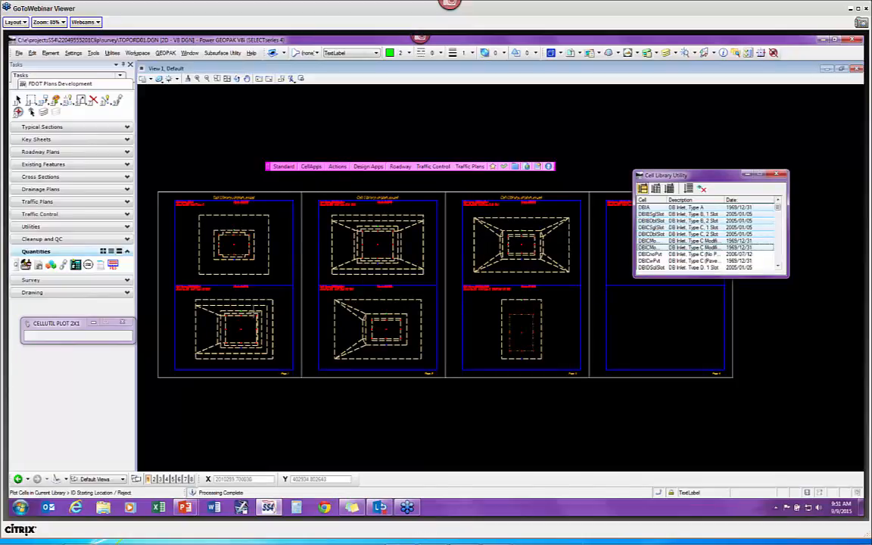
mouse_move(666, 175)
left_mouse_down()
mouse_move(685, 131)
mouse_move(698, 55)
left_mouse_up()
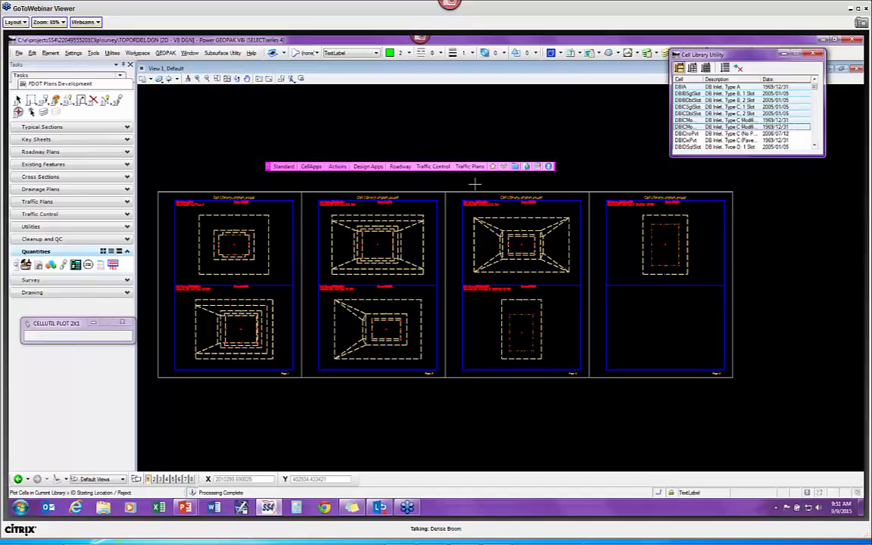
left_click_drag(755, 59, 664, 72)
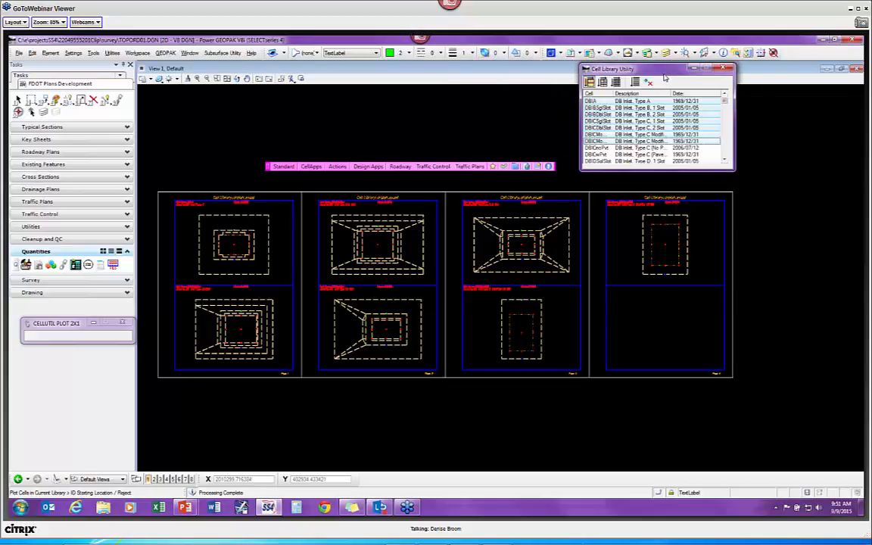
left_click(595, 101)
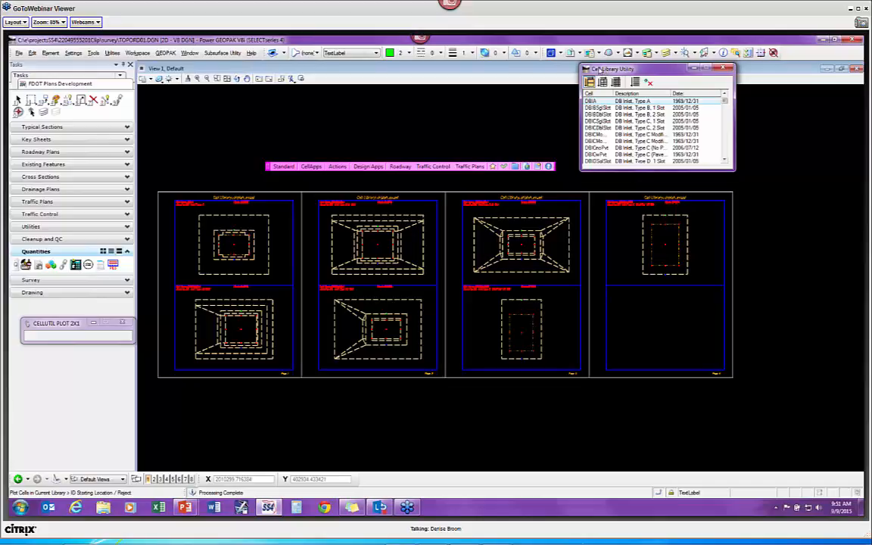
left_click_drag(641, 69, 700, 70)
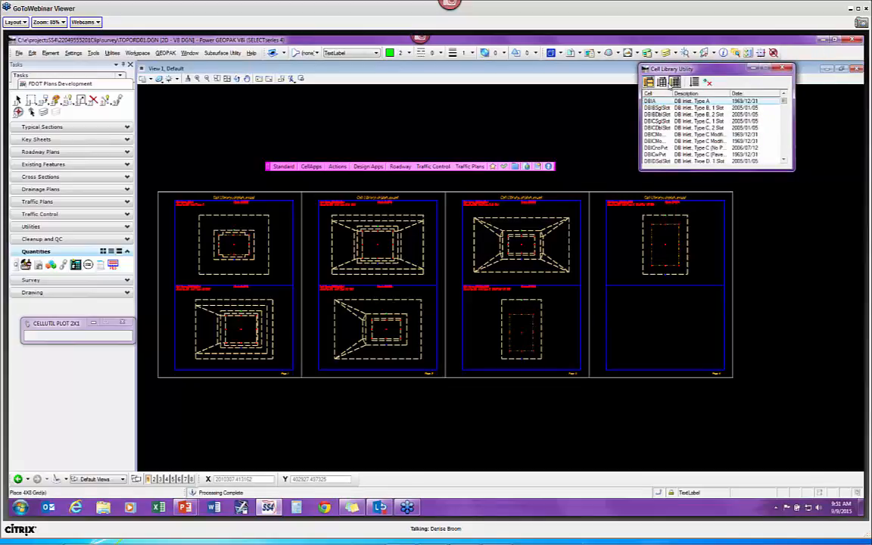
Step: Switch to Plot 4x2, cancel the Export List filename dialog, and close the Cell Library Utility
left_click(663, 83)
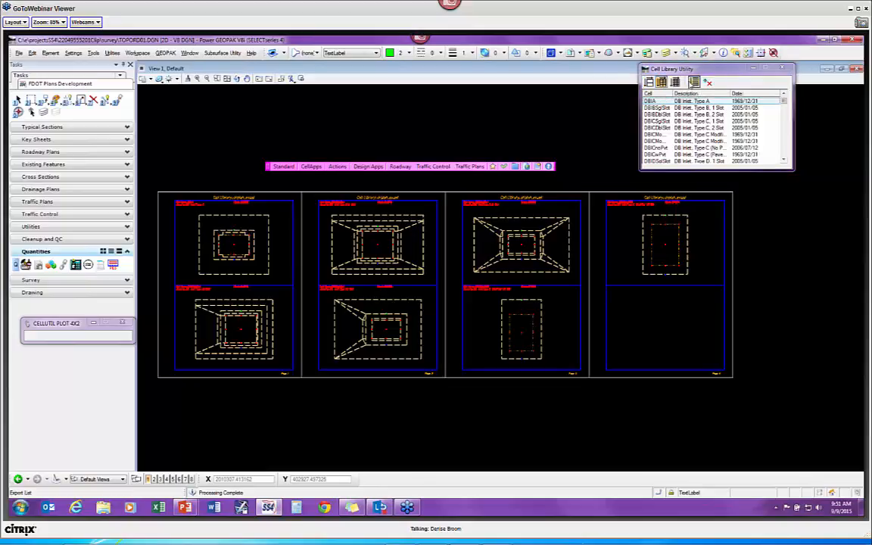
left_click(694, 82)
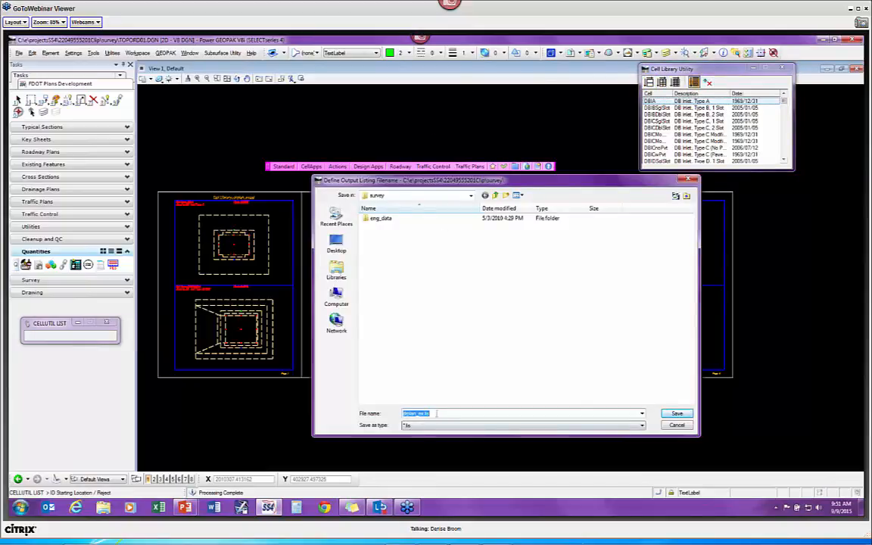
left_click(676, 425)
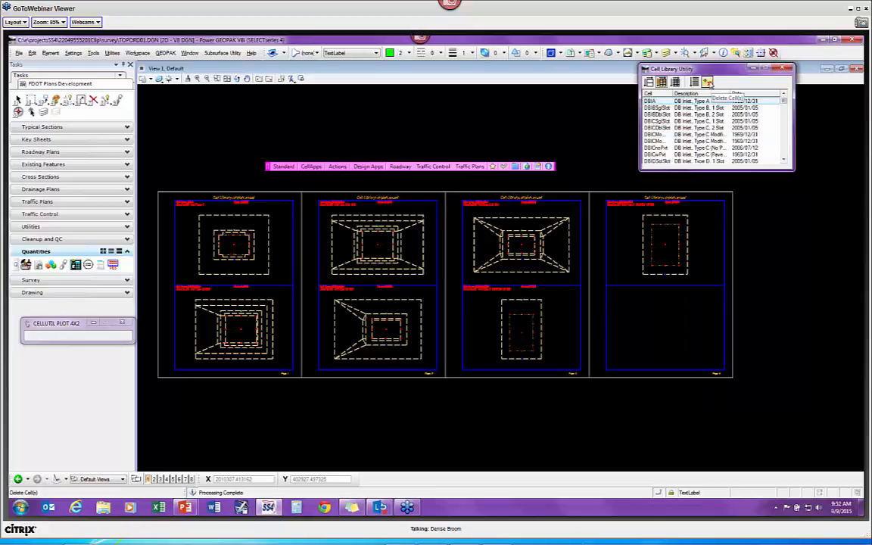
left_click(785, 69)
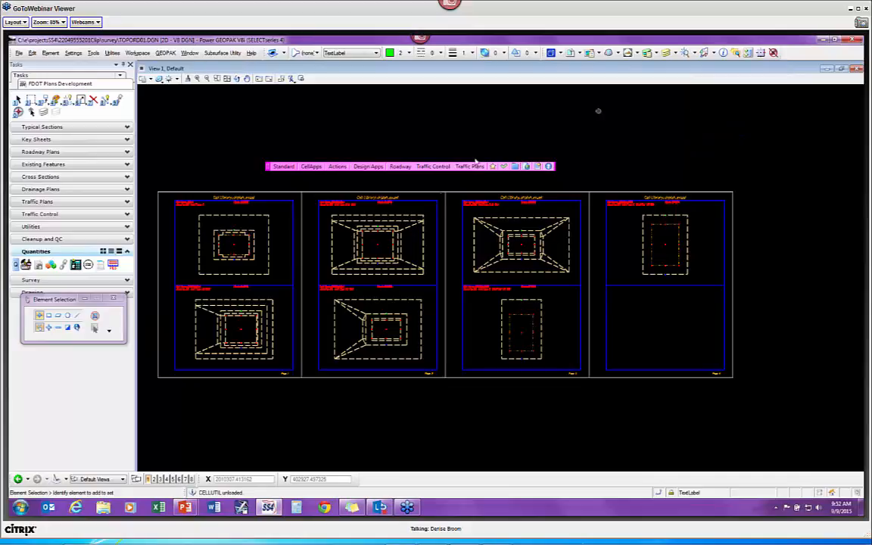
Step: Launch Cell Counter again, then return to the slide show and advance to the Cell Manipulation Tools slide
left_click(311, 167)
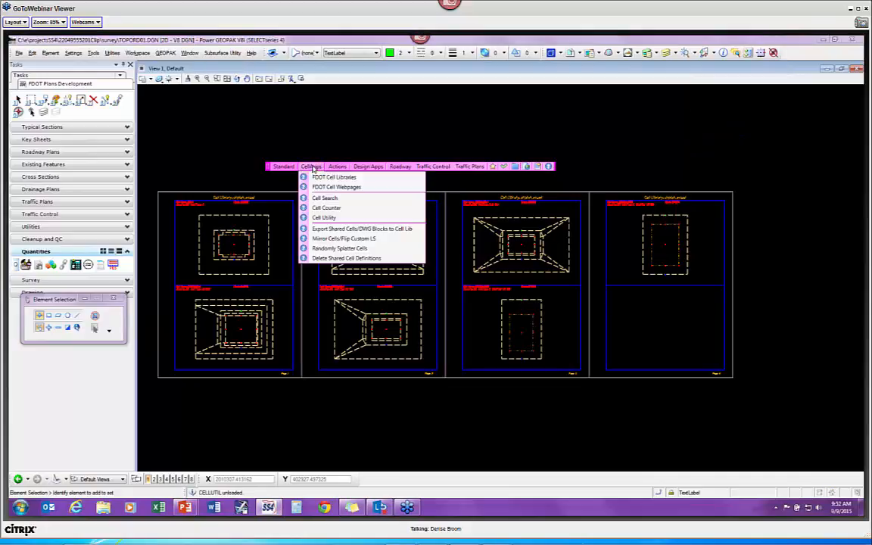
left_click(333, 207)
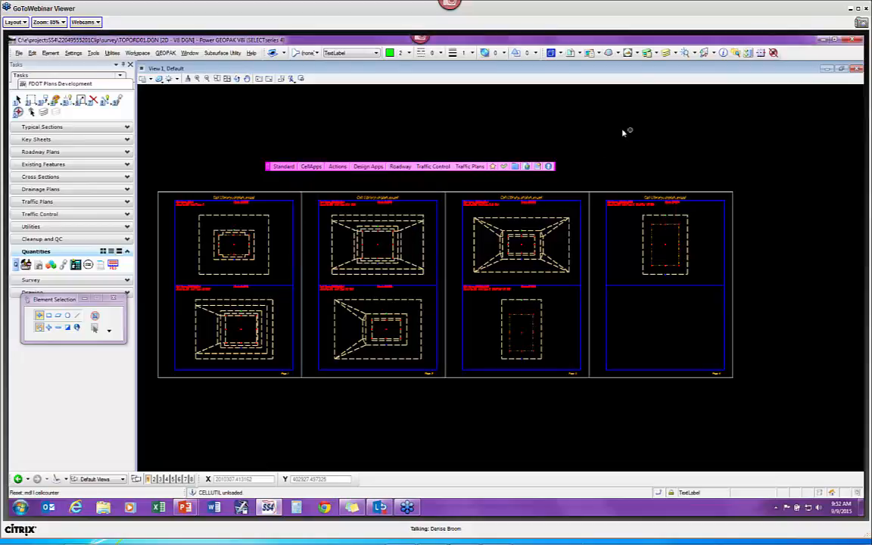
key("alt+Tab")
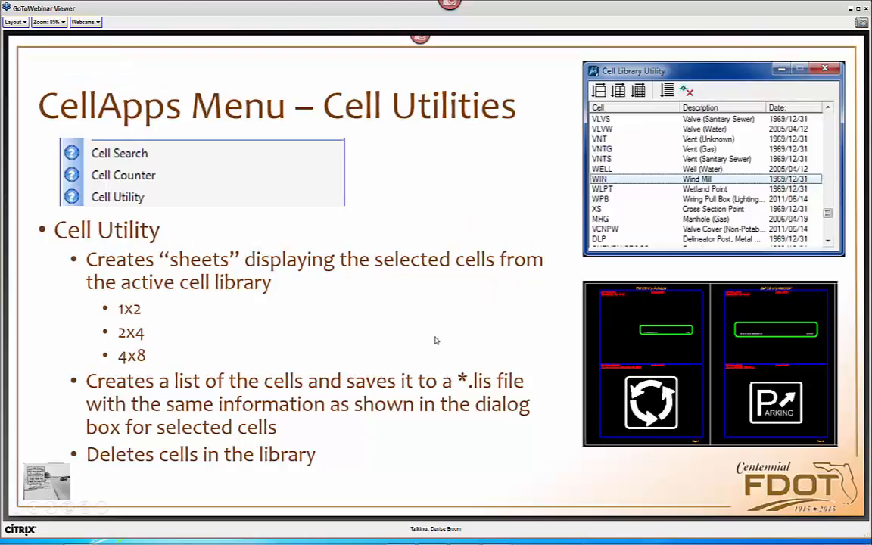
left_click(435, 338)
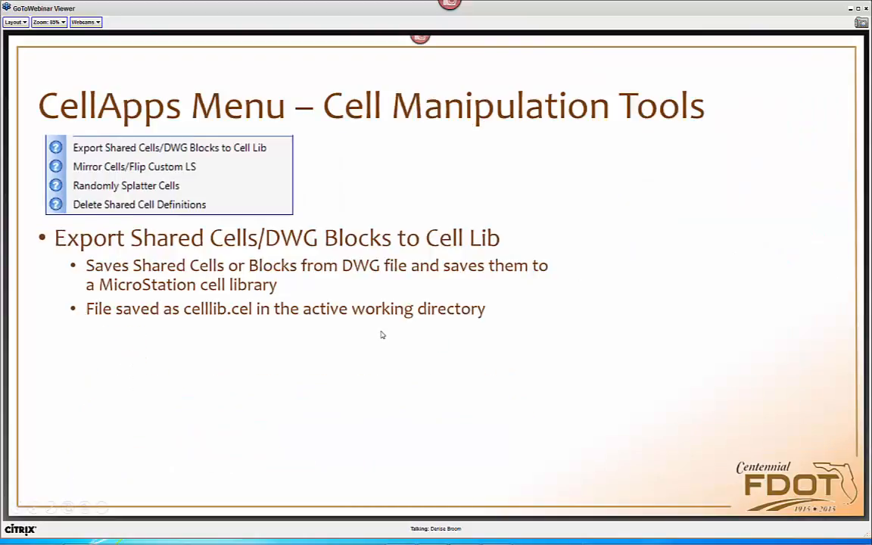
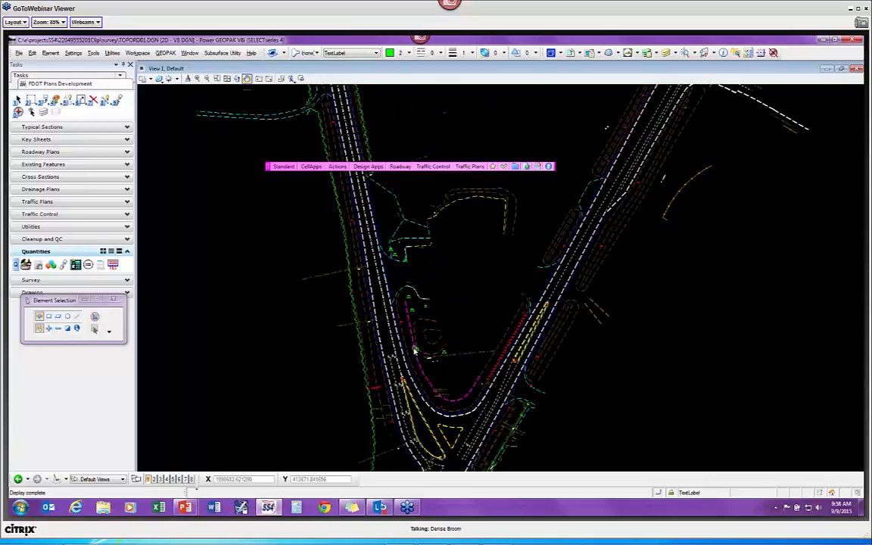
Step: Zoom and pan until the two stump cells beside the INLAND SUN STOP GAS/STORE label fill the view
scroll(418, 346, "up", 3)
mouse_move(418, 347)
middle_mouse_down()
mouse_move(510, 261)
mouse_move(440, 265)
middle_mouse_up()
Step: Run CellApps' Export Shared Cells/DWG Blocks to Cell Lib to save shared cells into celllib.cel
mouse_move(394, 286)
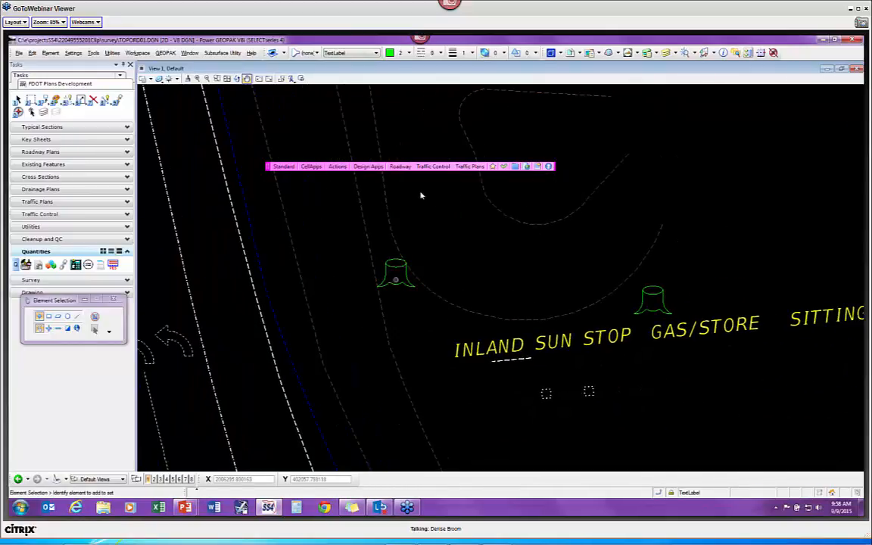
left_click(311, 167)
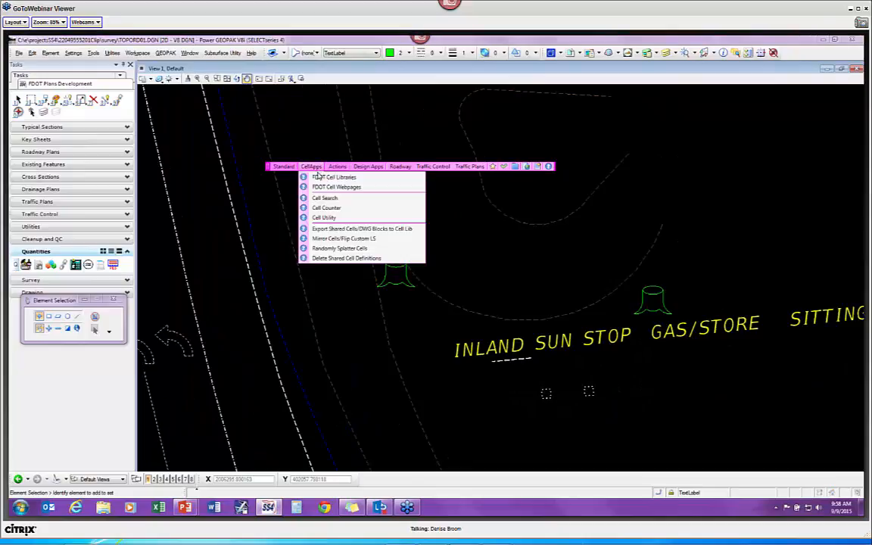
left_click(348, 228)
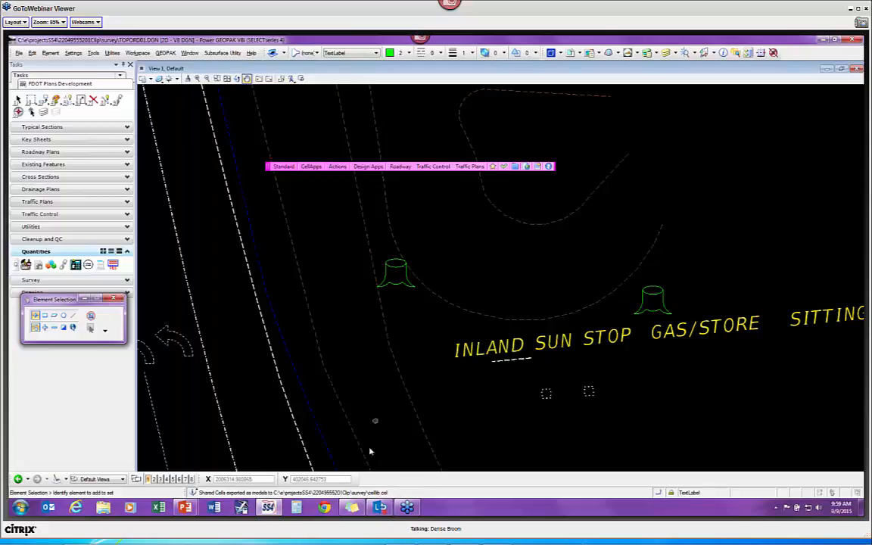
Step: Start Mirror Cell about Active Angle and define a 358°35'36" angle from two points near the stumps
left_click(310, 167)
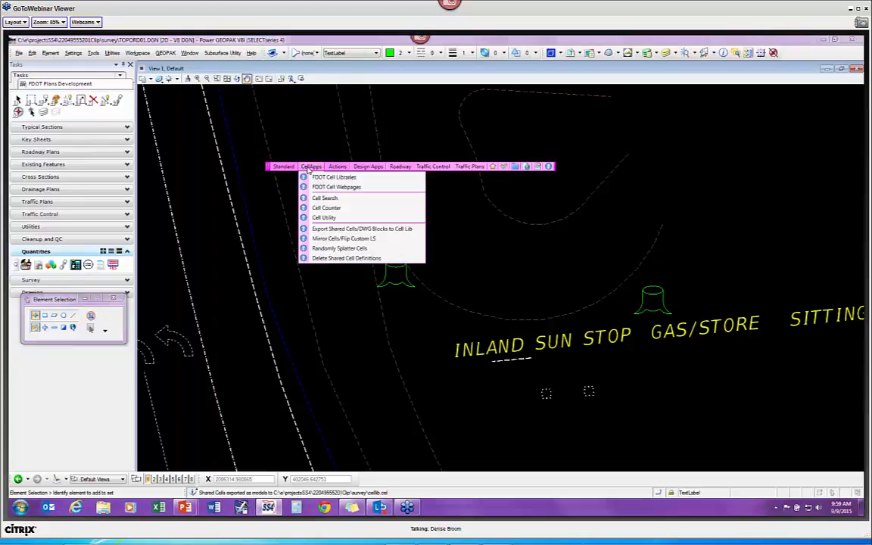
left_click(371, 239)
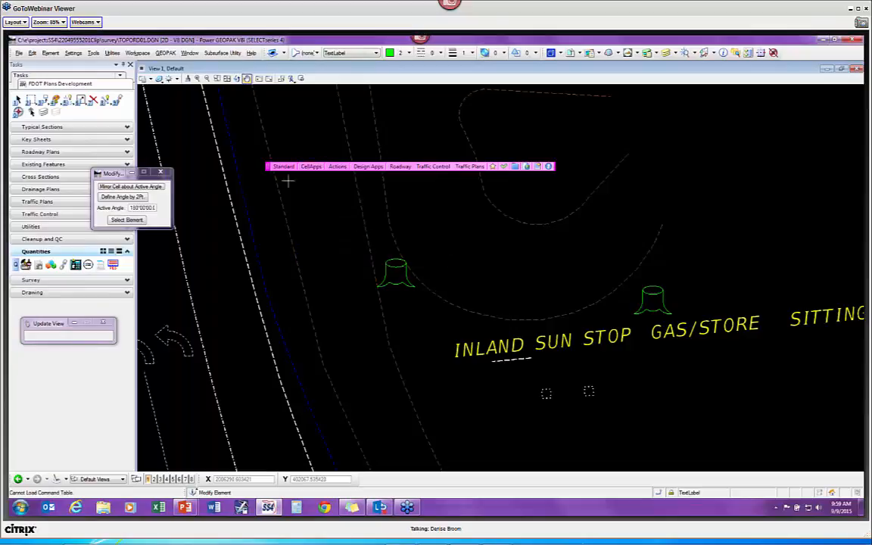
left_click_drag(111, 174, 236, 198)
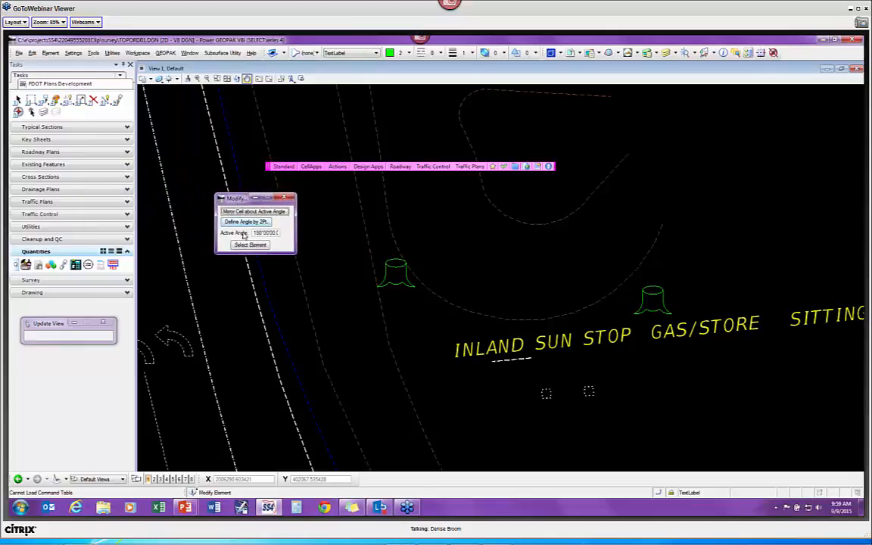
left_click(286, 212)
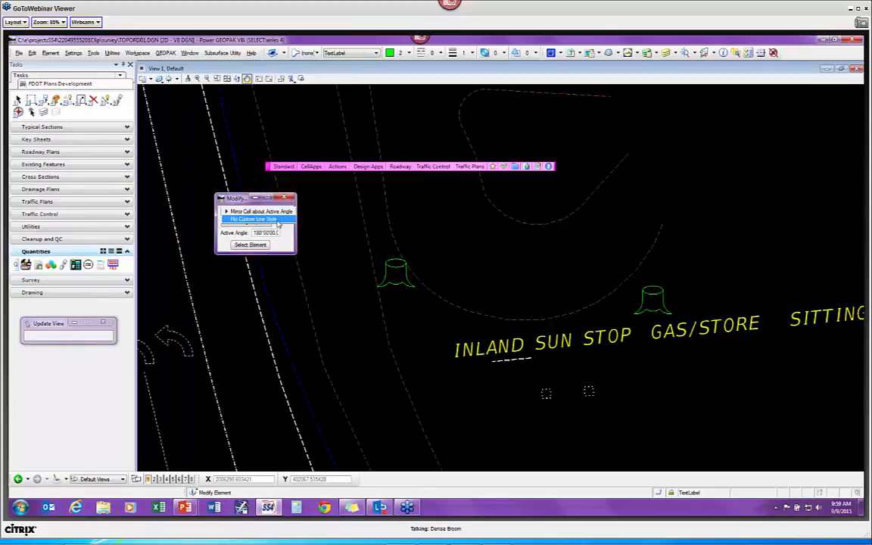
left_click(244, 213)
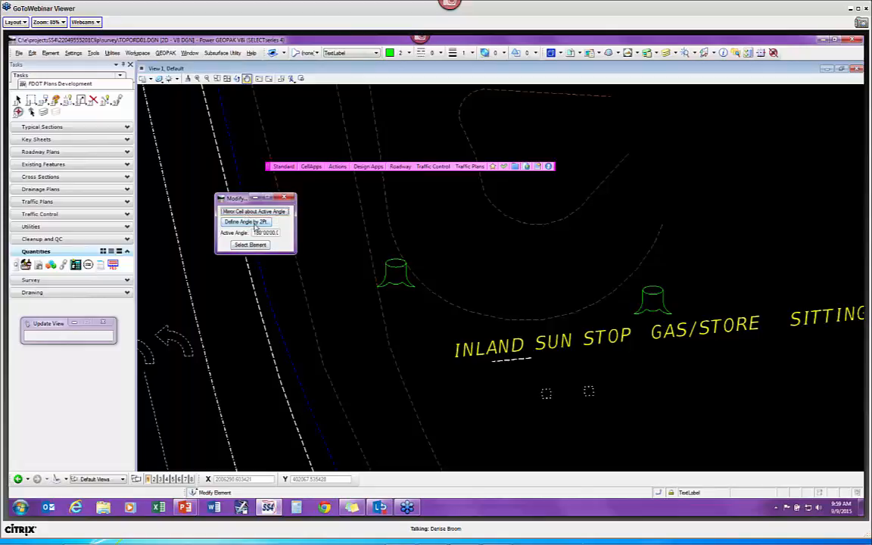
left_click(240, 222)
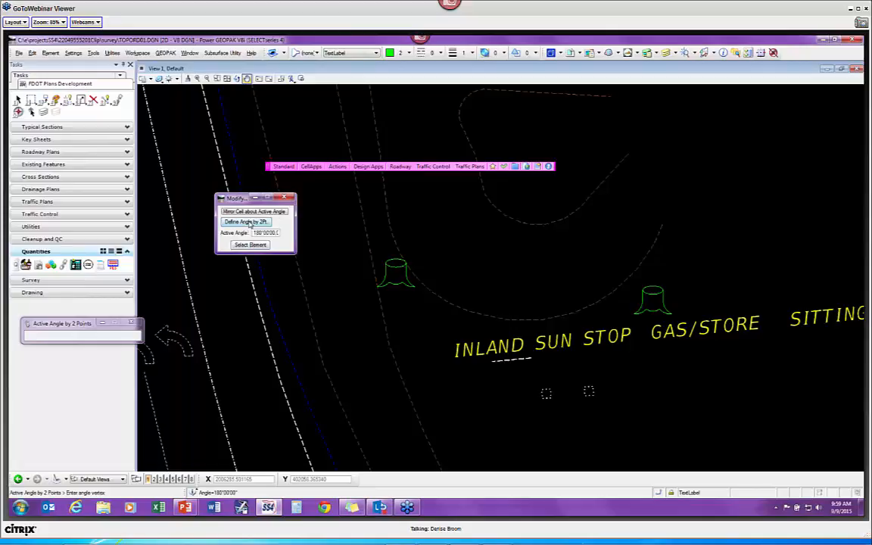
left_click(359, 286)
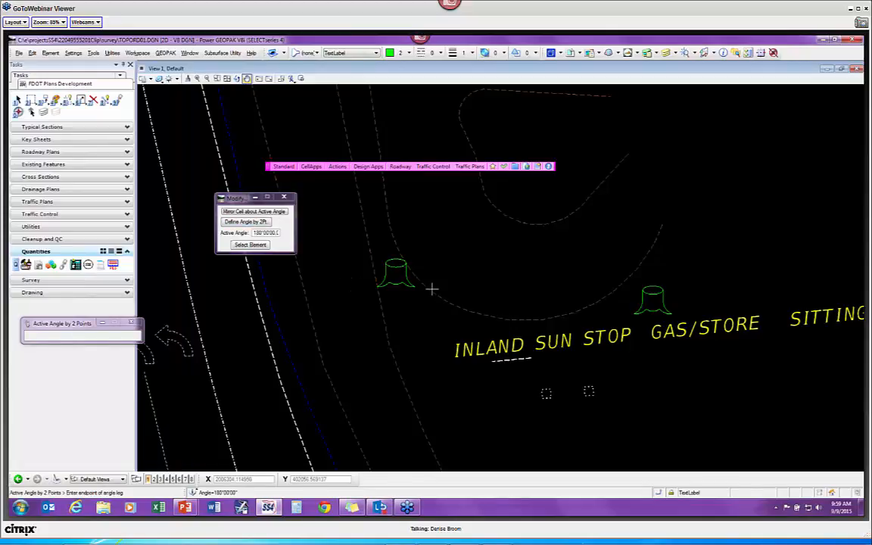
left_click(430, 288)
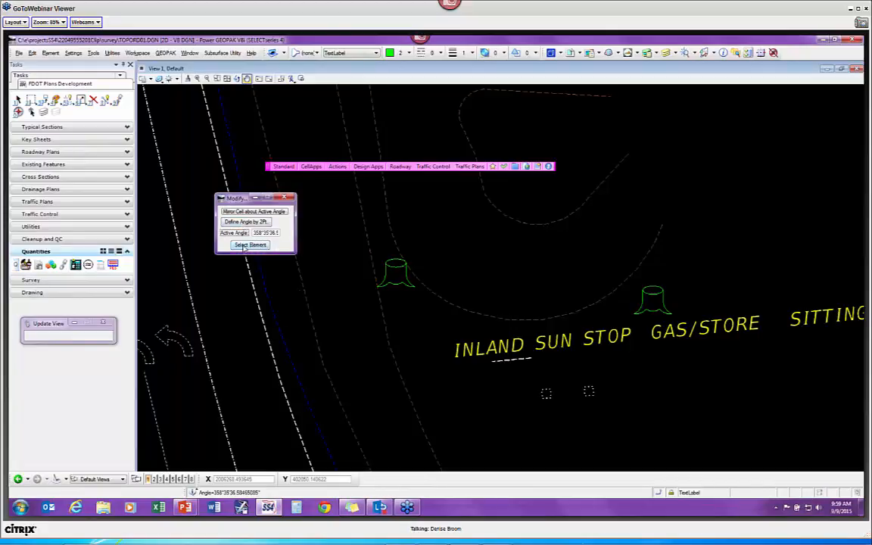
Step: Mirror the left stump cell back upright and mirror the arrow cell to point up-left
left_click(244, 247)
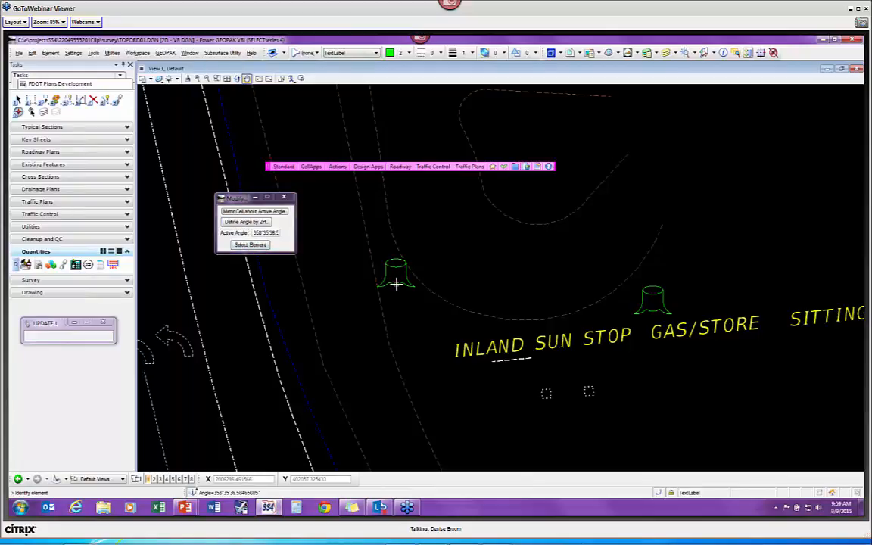
left_click(396, 284)
left_click(410, 224)
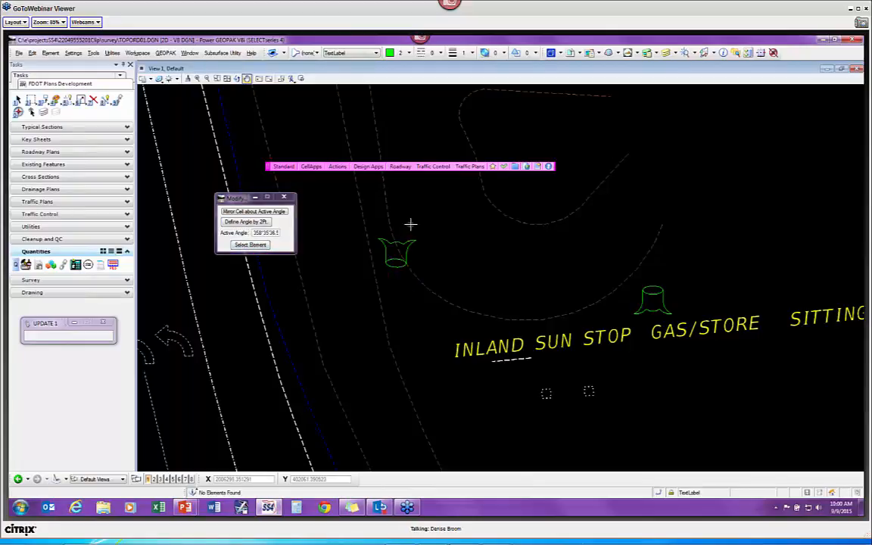
left_click(437, 267)
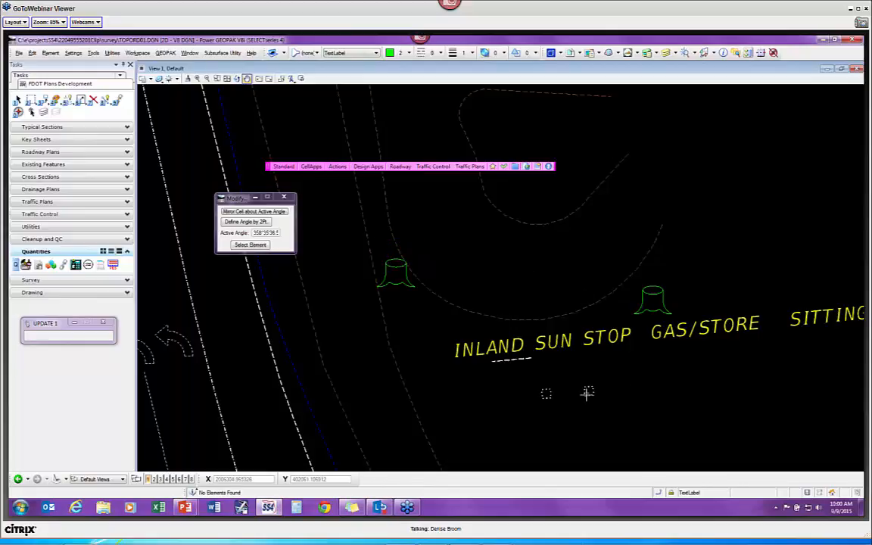
left_click(190, 352)
left_click(185, 318)
left_click(253, 212)
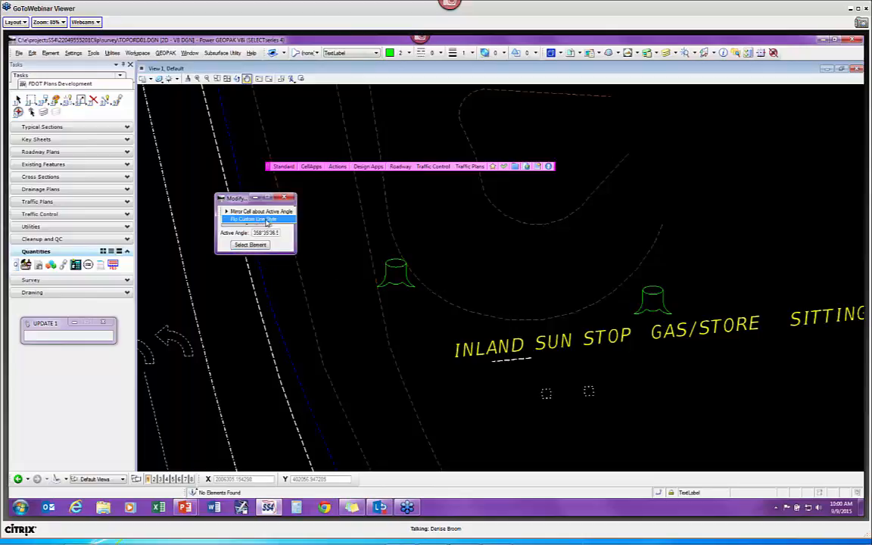
Step: Switch the Modify tool to Flip Custom Line Style and bring the scalloped tree line into view
left_click(259, 219)
middle_click_drag(300, 313, 443, 242)
mouse_move(273, 360)
middle_mouse_down()
mouse_move(361, 302)
mouse_move(514, 231)
middle_mouse_up()
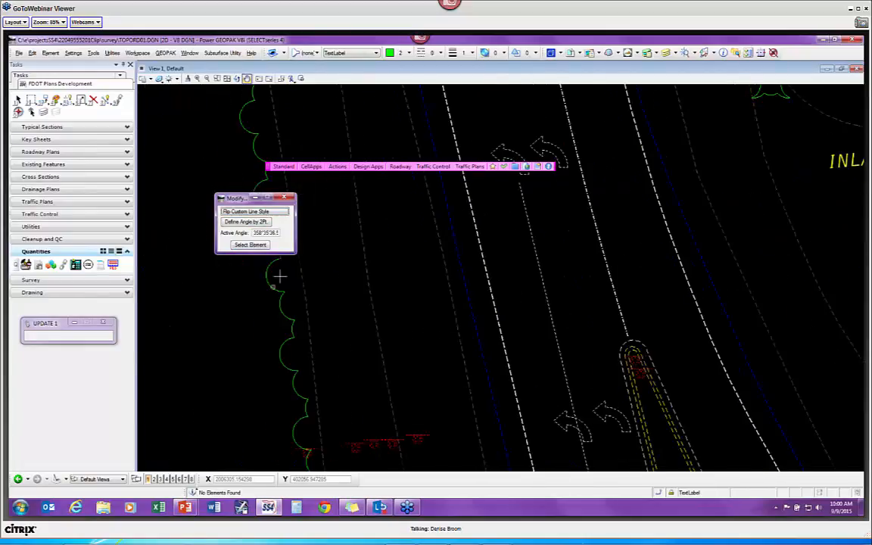
scroll(351, 292, "down", 2)
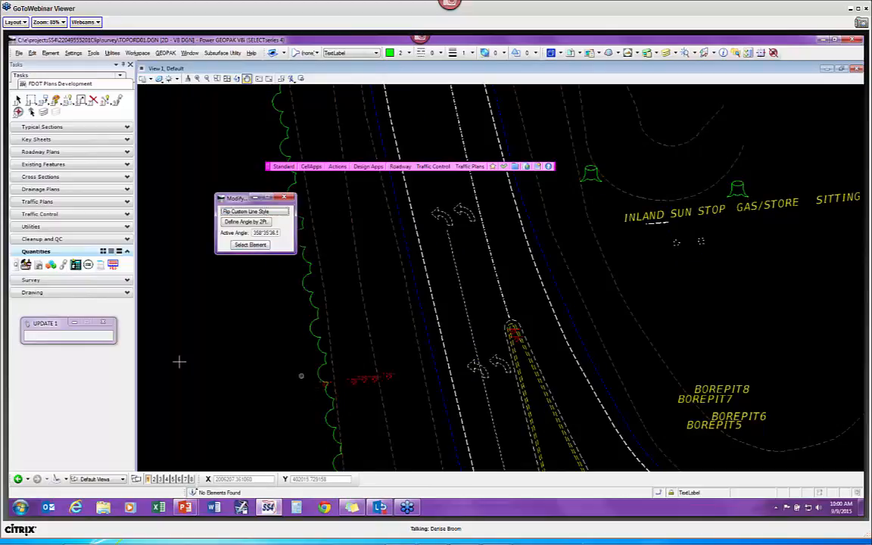
Step: Flip the scalloped green tree line until its scallops face the other way, then move the dialog aside
left_click(250, 244)
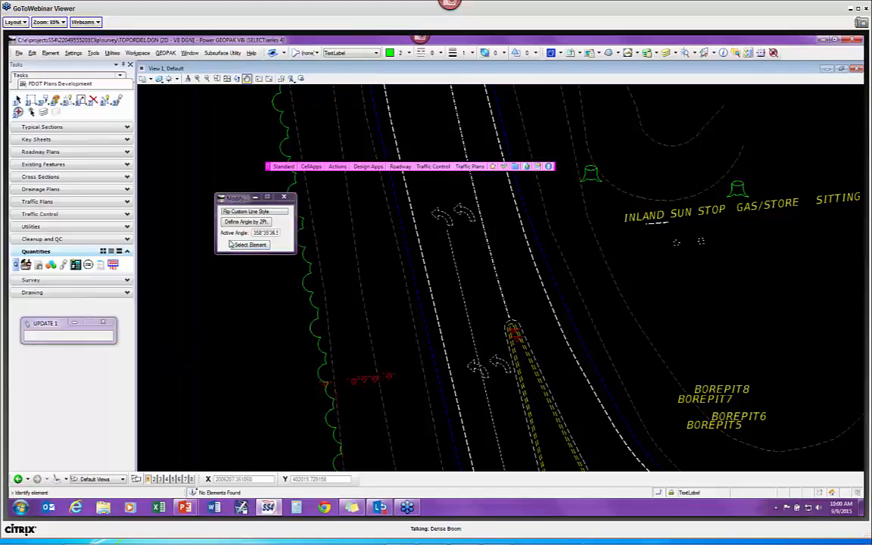
left_click(312, 307)
left_click(277, 312)
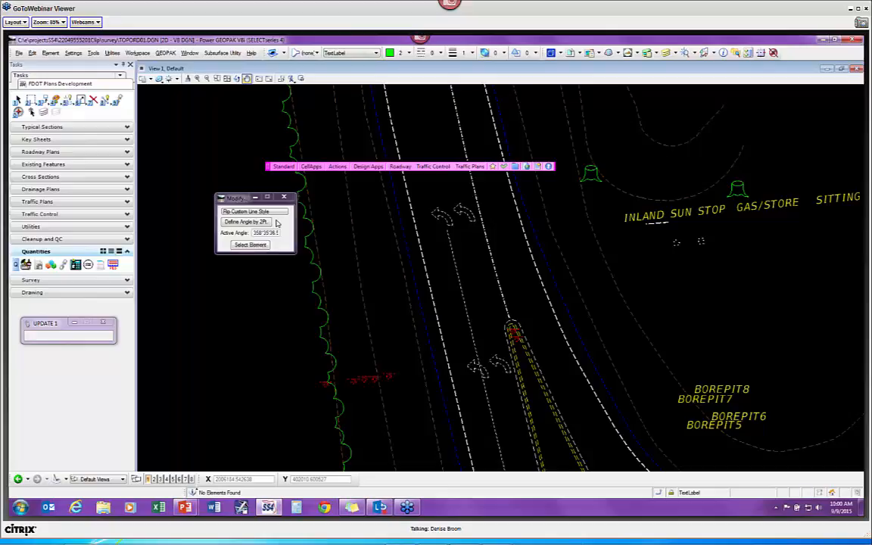
left_click(310, 283)
left_click(288, 279)
left_click(310, 276)
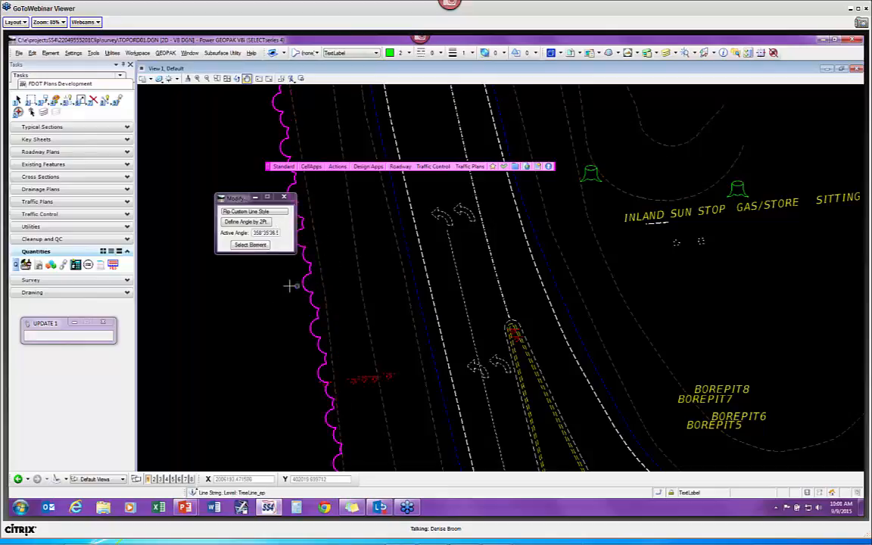
left_click(263, 296)
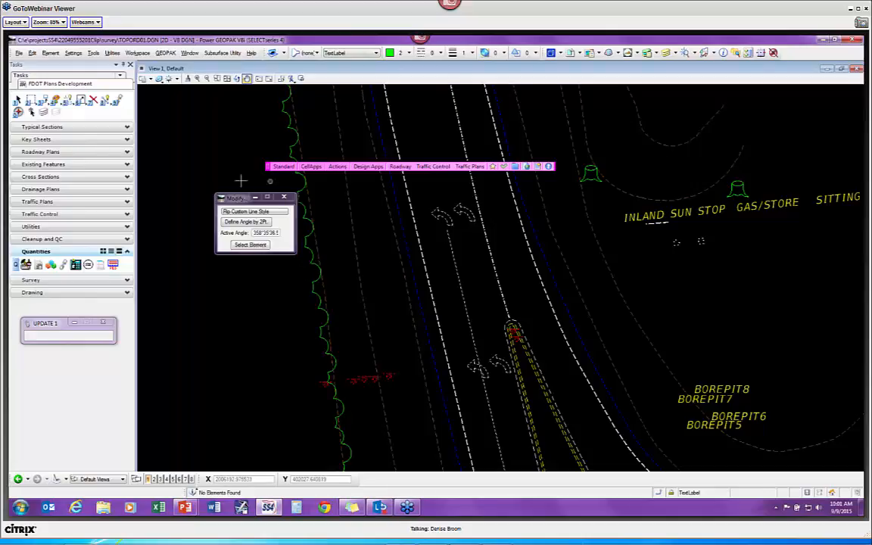
left_click_drag(223, 197, 171, 95)
Step: Try launching a CellApps tool, dismiss the Visual Basic error, and close the Modify tool
left_click(312, 166)
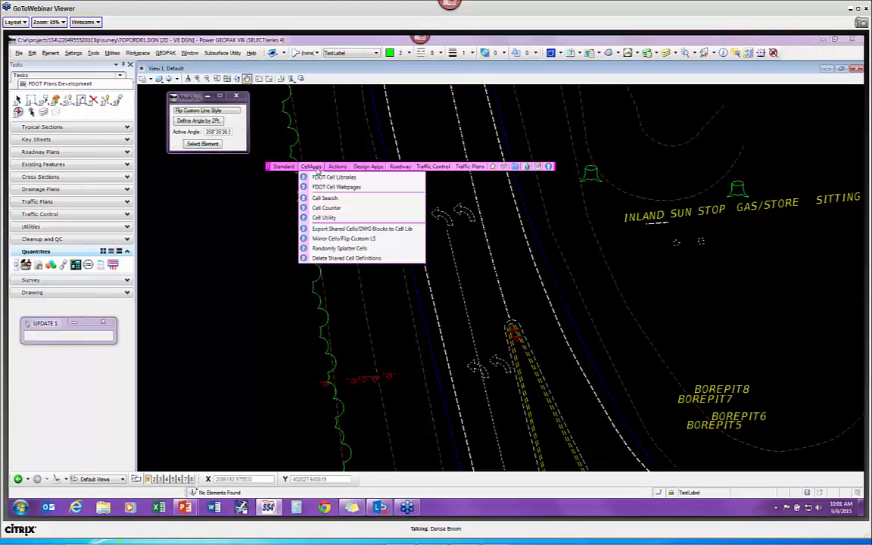
left_click(358, 249)
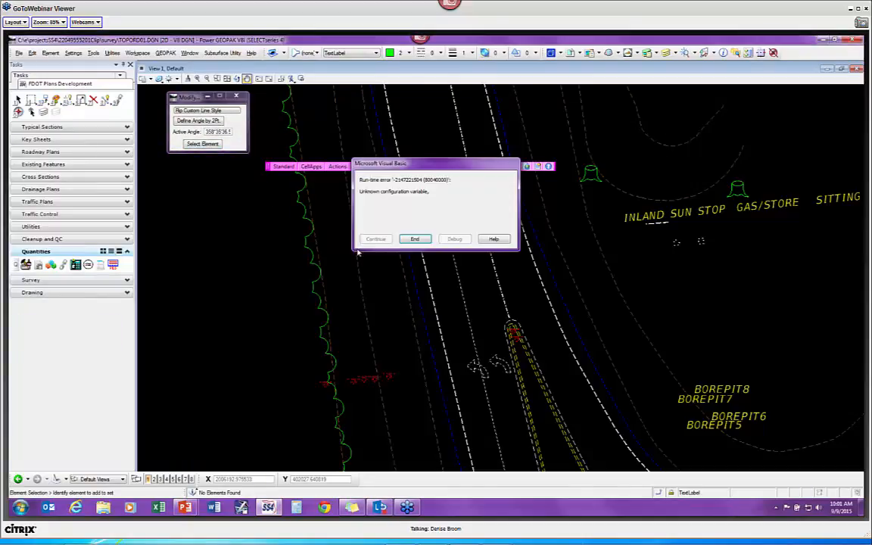
left_click(415, 239)
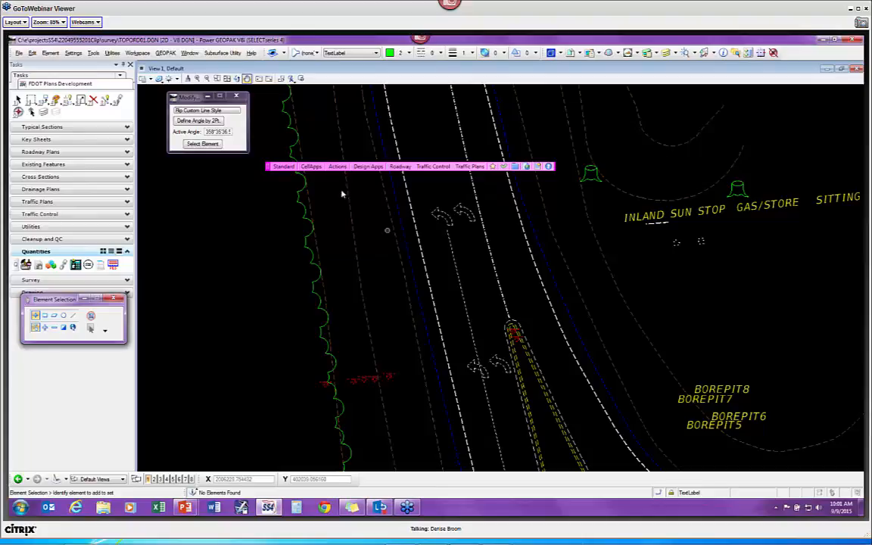
left_click(235, 97)
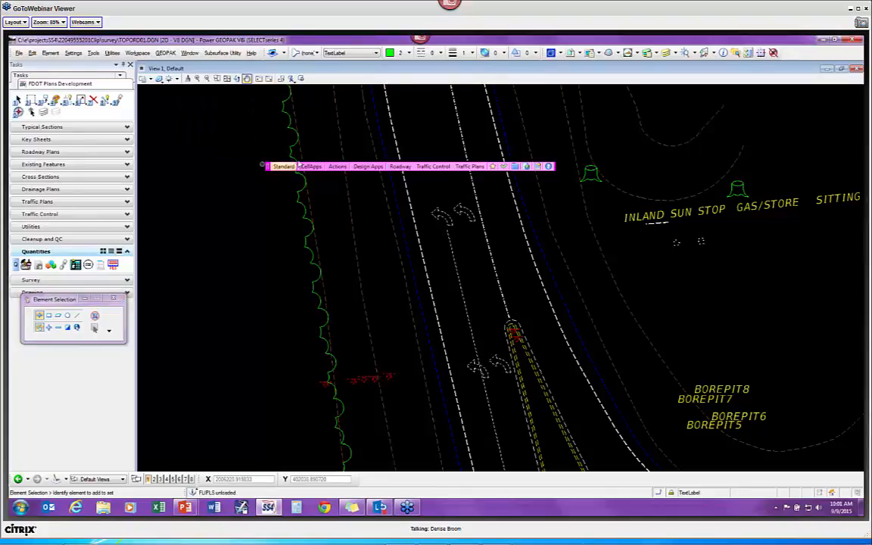
Step: Attempt Randomly Splatter Cells and dismiss the 'Unknown configuration variable' error
left_click(312, 166)
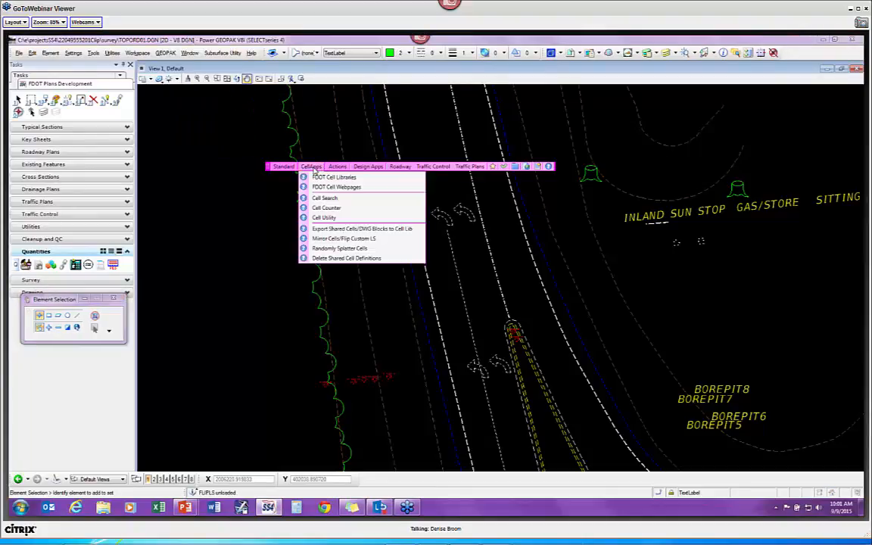
left_click(340, 248)
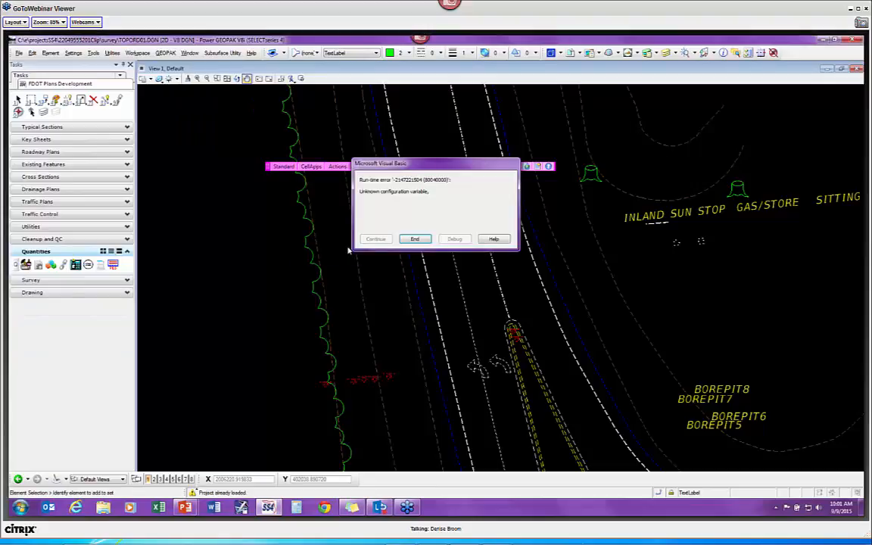
left_click(417, 239)
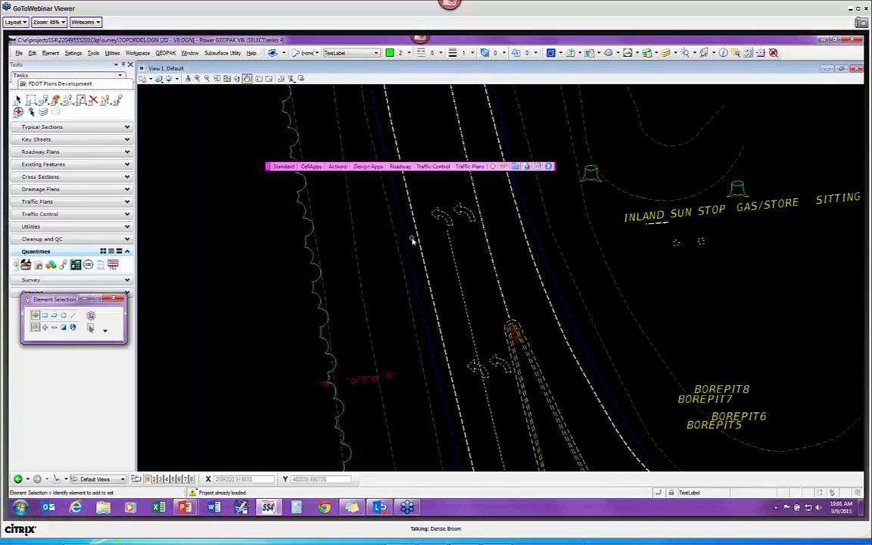
Step: Pan to the BOREPIT labels and place a Block fence around them from two corners
left_click_drag(689, 280, 638, 282)
middle_click_drag(638, 281, 394, 245)
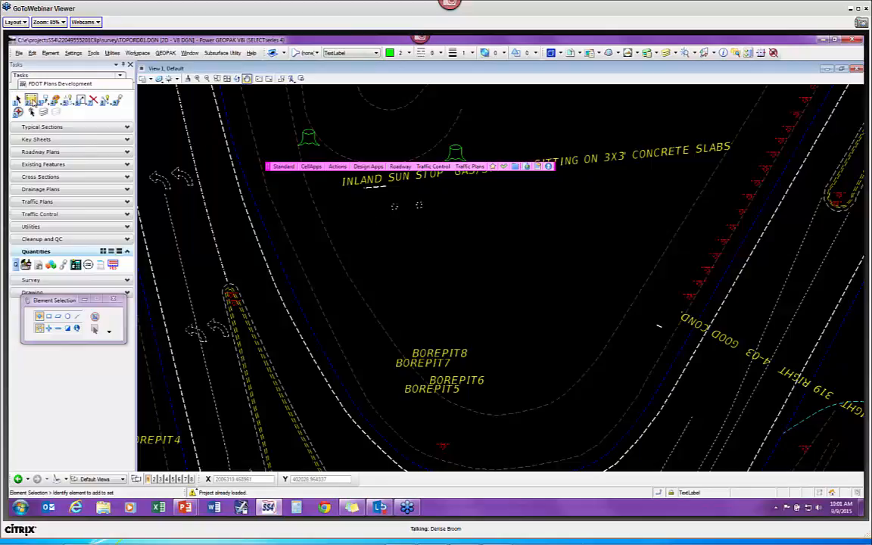
left_click(32, 100)
mouse_move(69, 310)
left_mouse_down()
mouse_move(197, 224)
mouse_move(240, 225)
left_mouse_up()
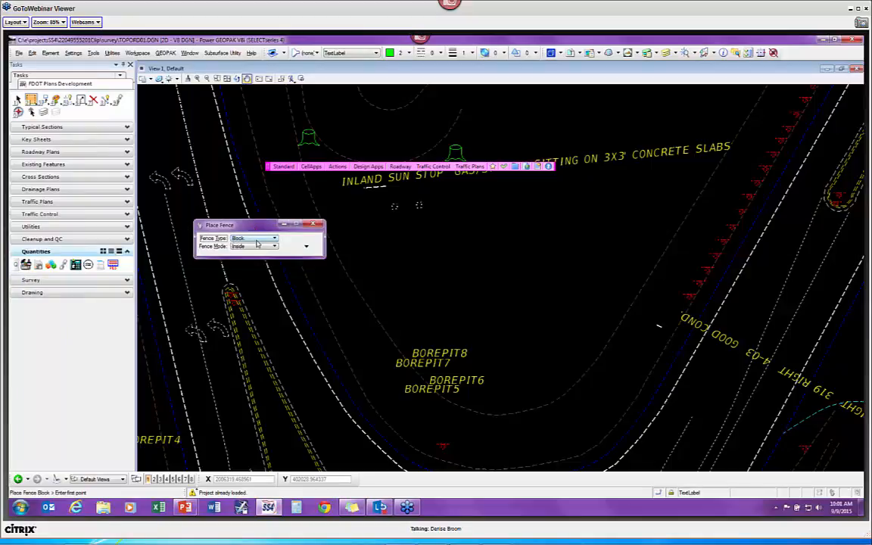
left_click(340, 204)
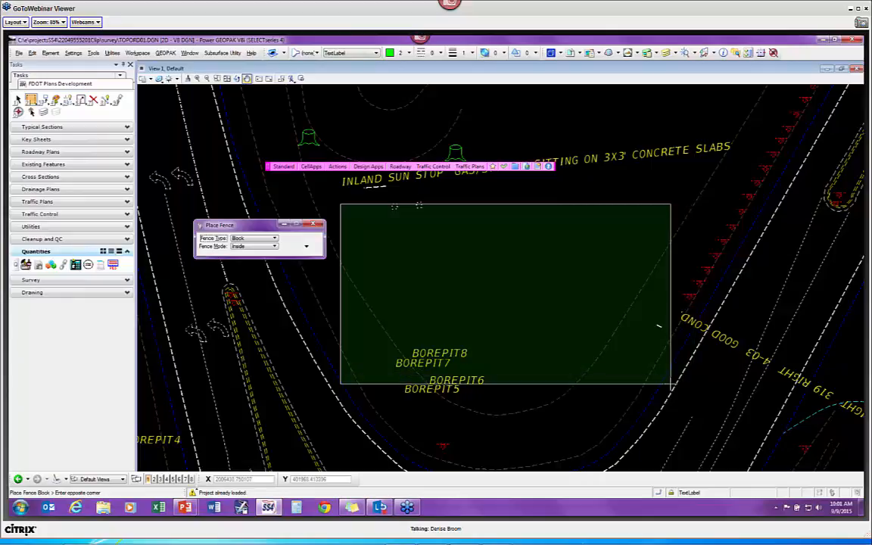
left_click(671, 384)
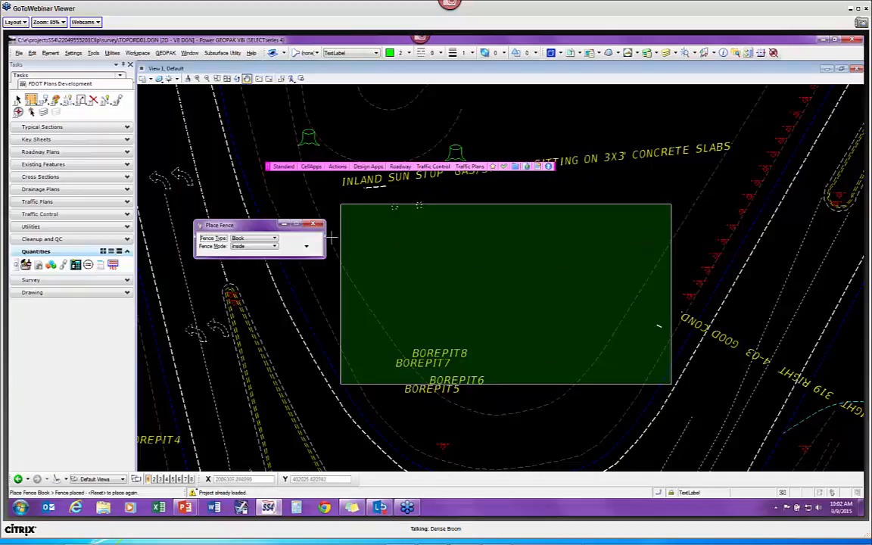
Step: Change the Place Fence type to Element, keeping Inside mode
left_click(254, 240)
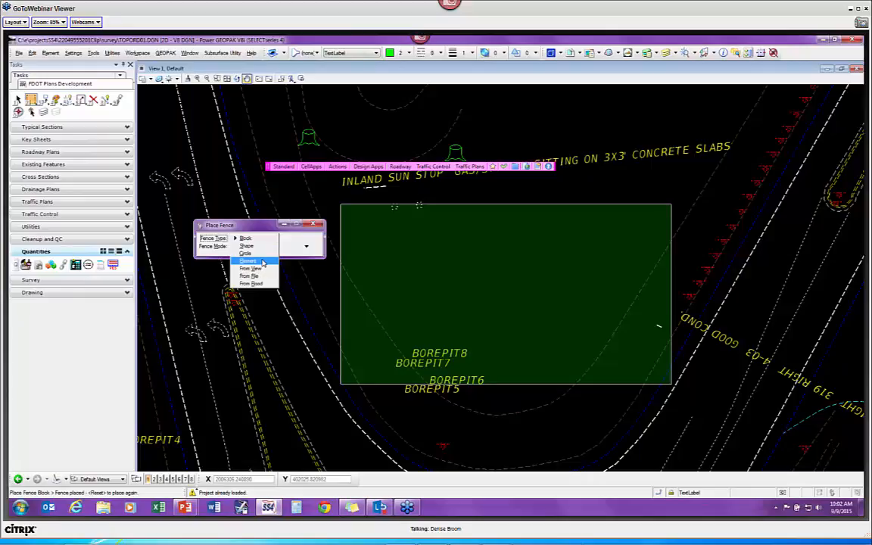
left_click(262, 262)
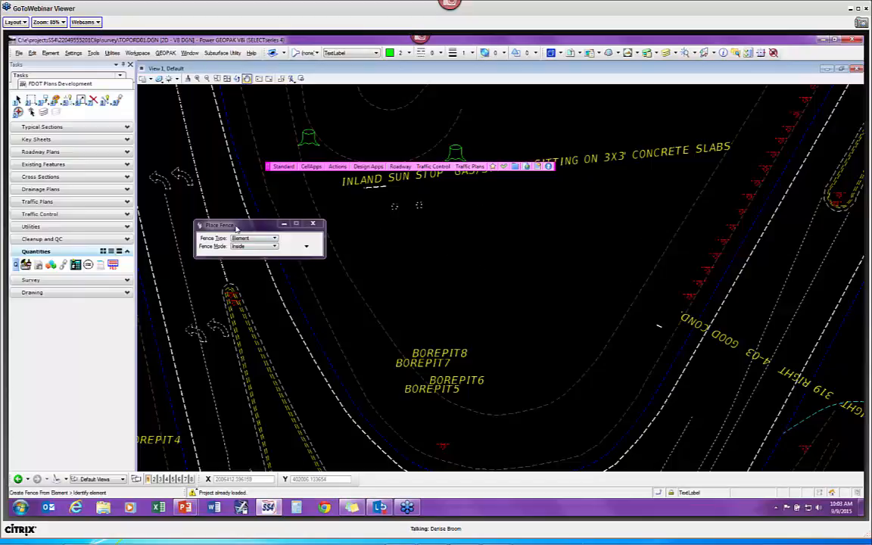
left_click_drag(237, 227, 240, 215)
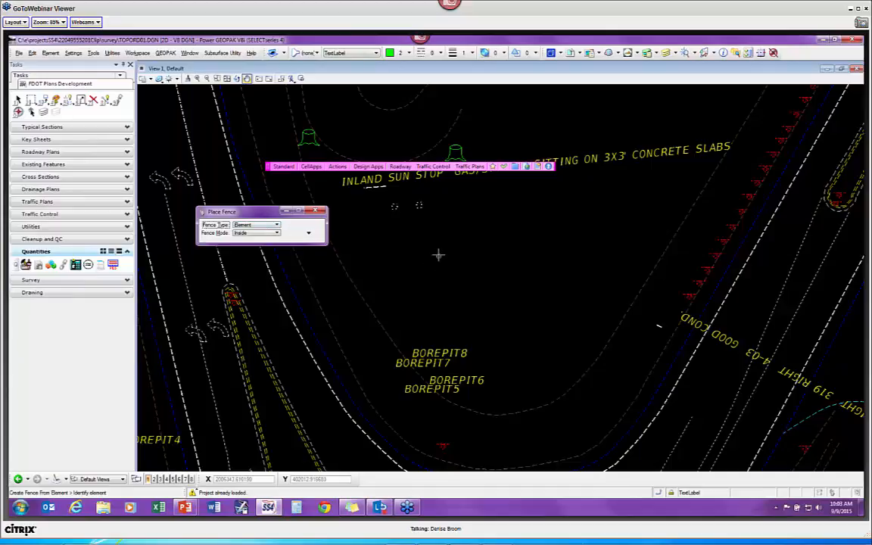
Step: Return to PowerPoint, end the slide show, and show the final Thank you slide 23 of 23
key("alt+Tab")
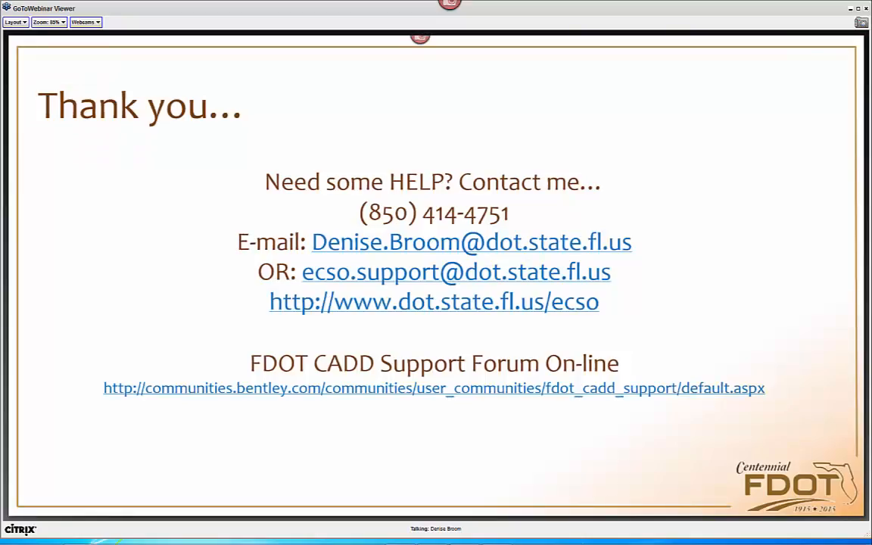
left_click(594, 183)
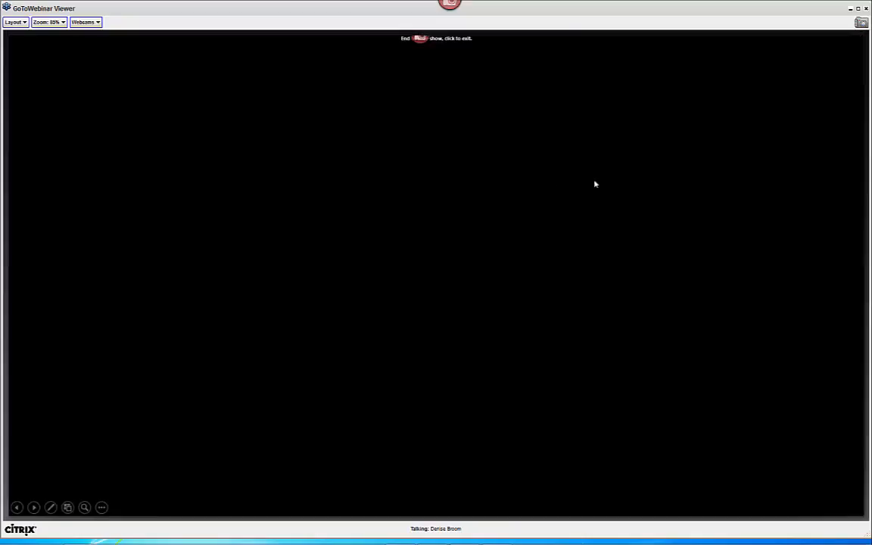
left_click(552, 183)
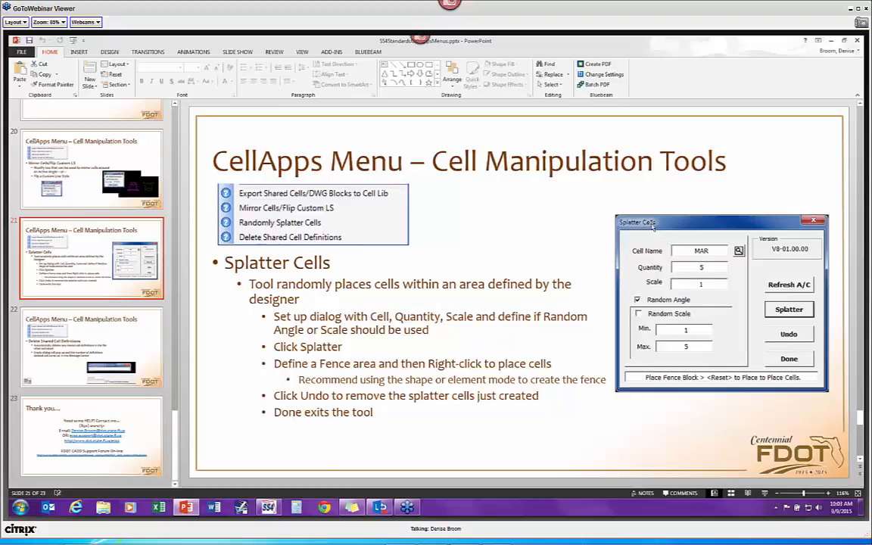
key("Page_Down")
key("Page_Down")
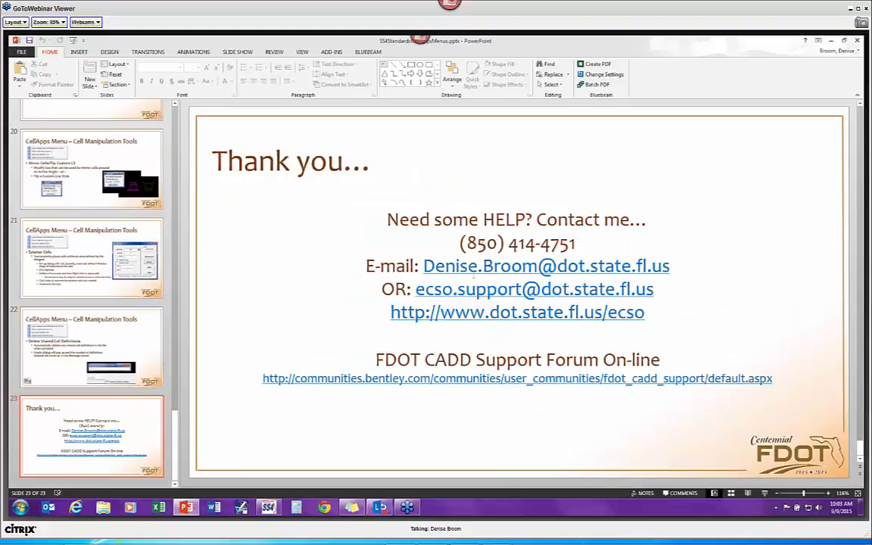